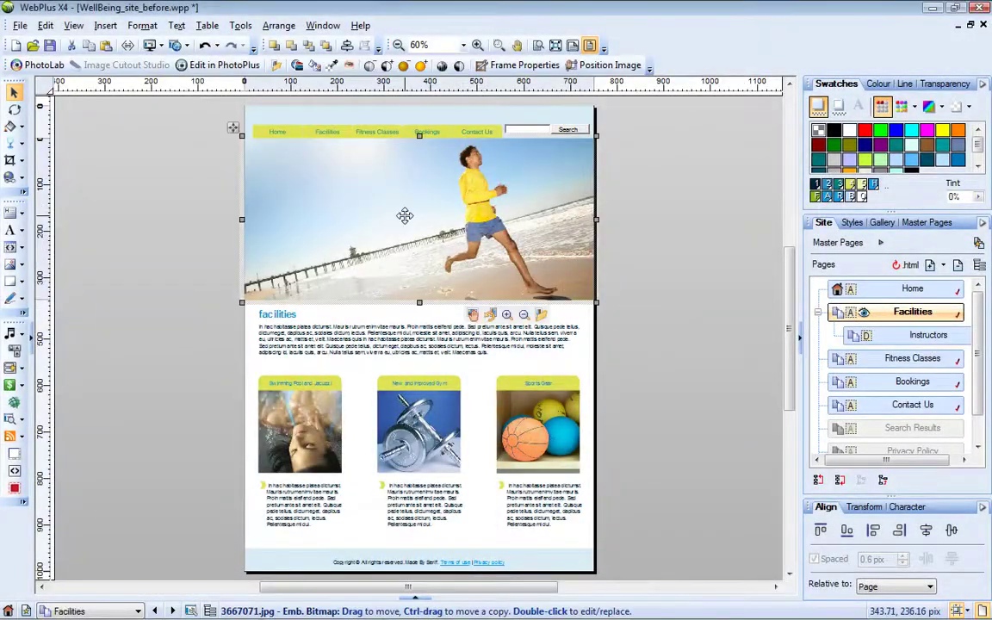
- Load the Facilities page's beach runner header photo into PhotoLab
{"action": "left_click", "coordinate": [39, 65]}
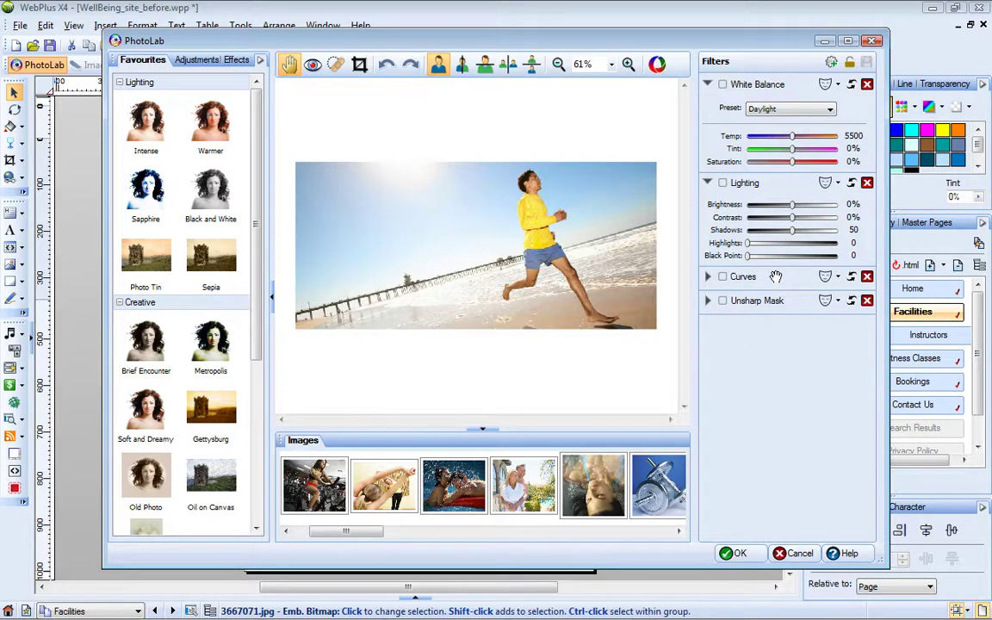
- Enable White Balance and raise the custom temperature to 5995 to warm the beach photo
{"action": "left_click", "coordinate": [723, 85]}
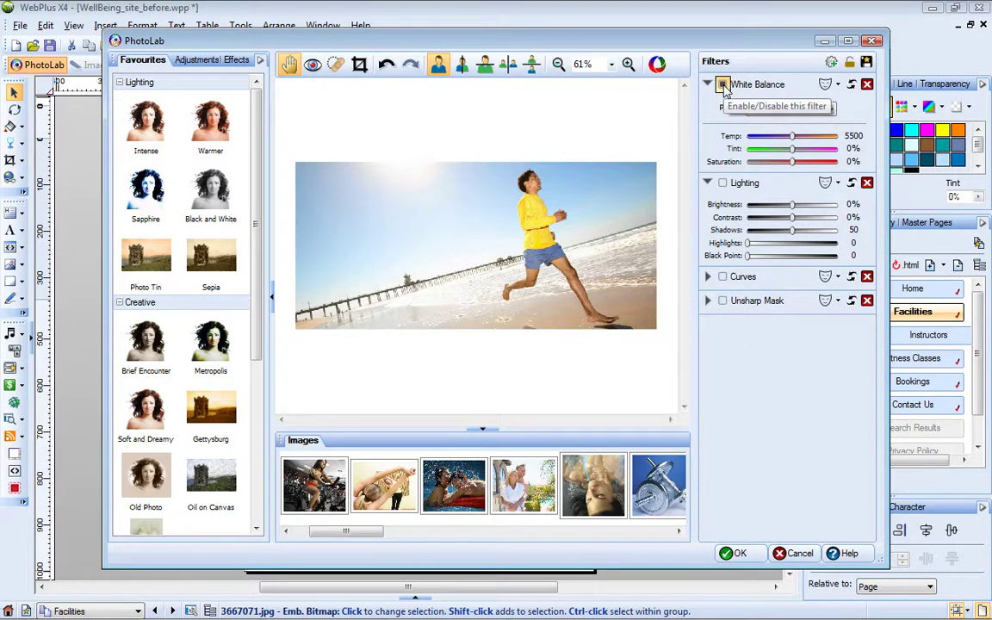
{"action": "mouse_move", "coordinate": [791, 136]}
{"action": "left_mouse_down"}
{"action": "mouse_move", "coordinate": [809, 144]}
{"action": "mouse_move", "coordinate": [798, 144]}
{"action": "left_mouse_up"}
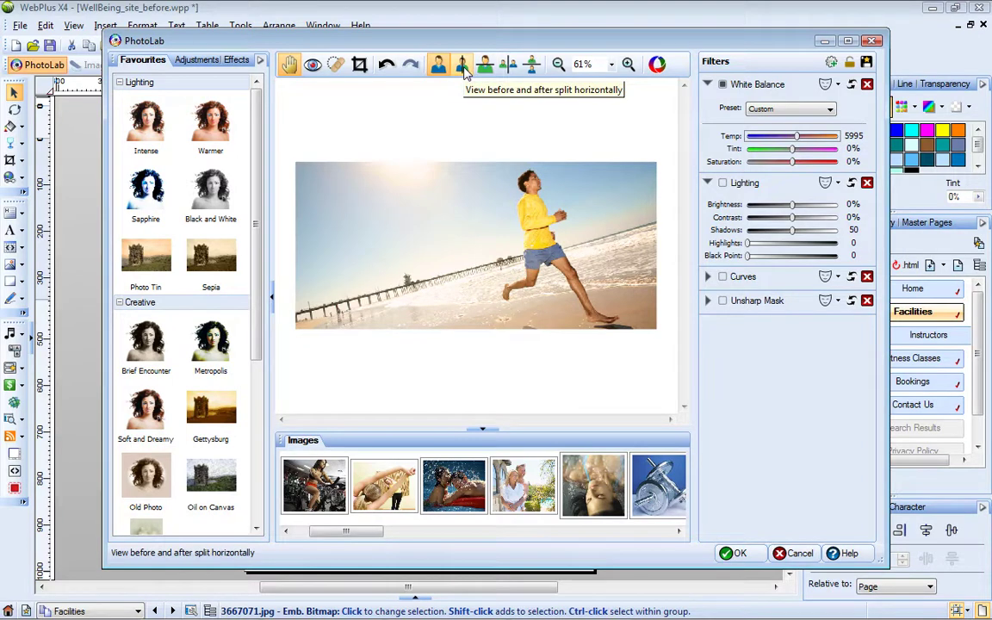
- Compare before and after in a horizontal split view, zoom in twice, and reset White Balance to defaults
{"action": "left_click", "coordinate": [462, 66]}
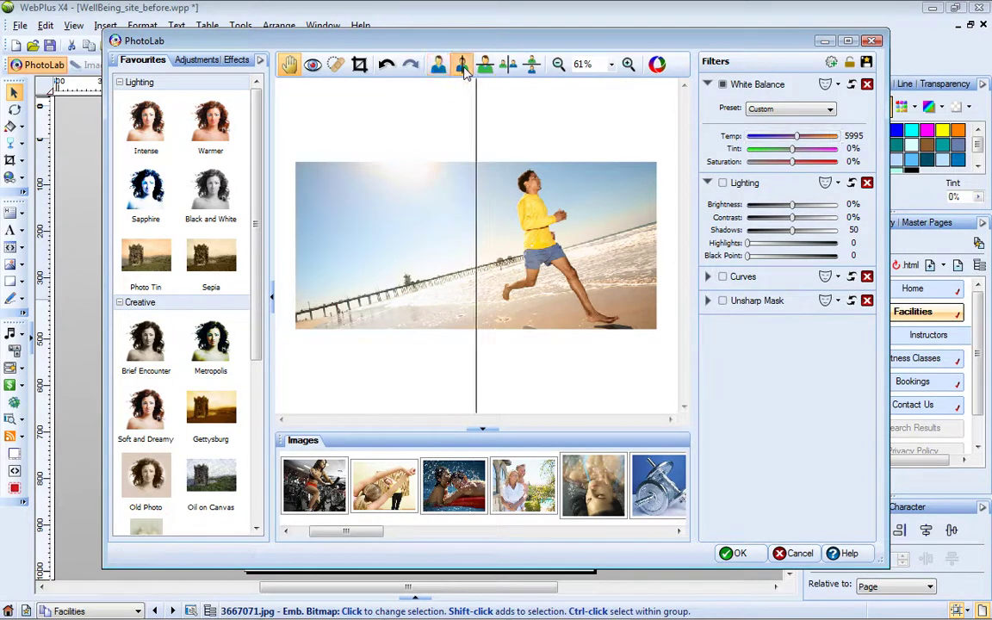
{"action": "mouse_move", "coordinate": [476, 86]}
{"action": "left_mouse_down"}
{"action": "mouse_move", "coordinate": [520, 90]}
{"action": "mouse_move", "coordinate": [490, 93]}
{"action": "left_mouse_up"}
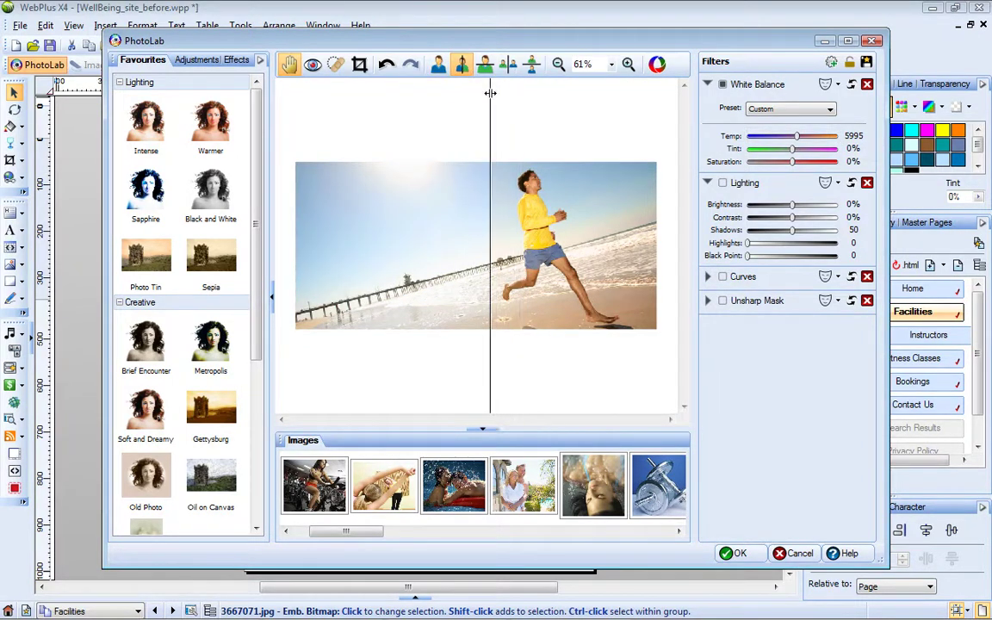
{"action": "left_click", "coordinate": [629, 65]}
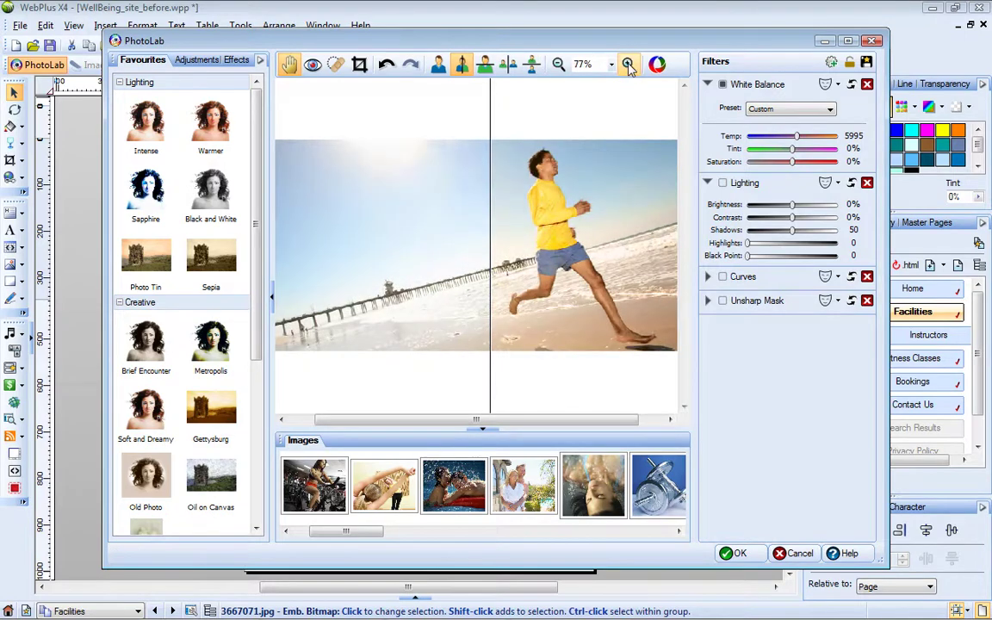
{"action": "left_click", "coordinate": [629, 66]}
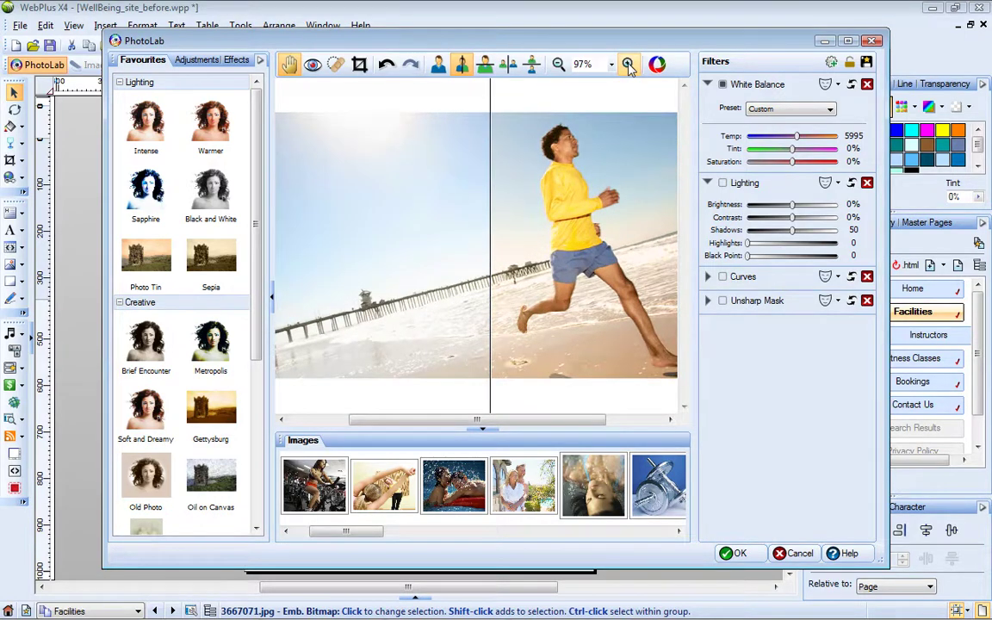
{"action": "left_click", "coordinate": [722, 84]}
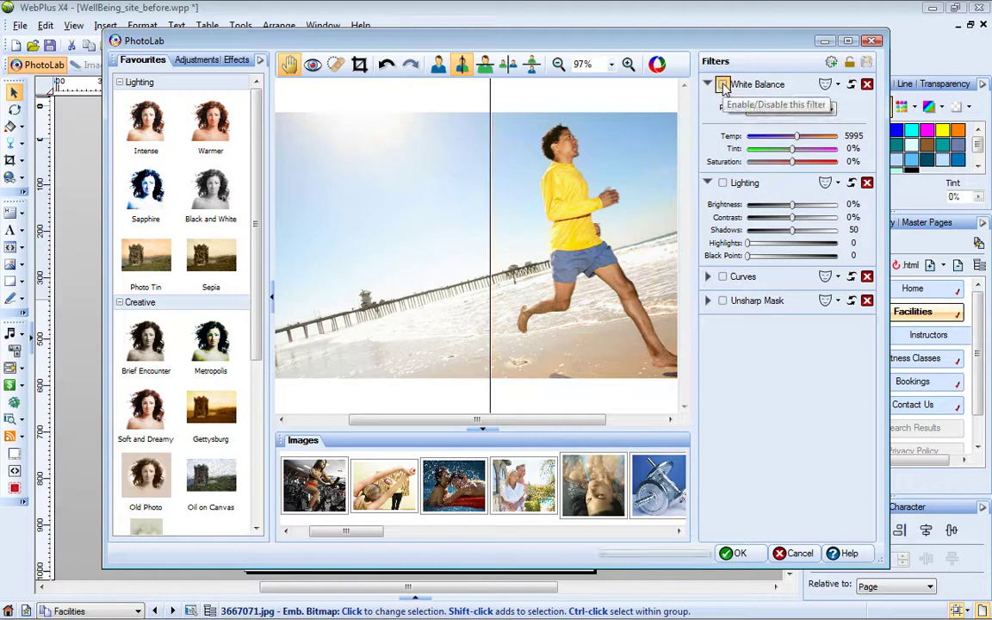
{"action": "left_click", "coordinate": [852, 86]}
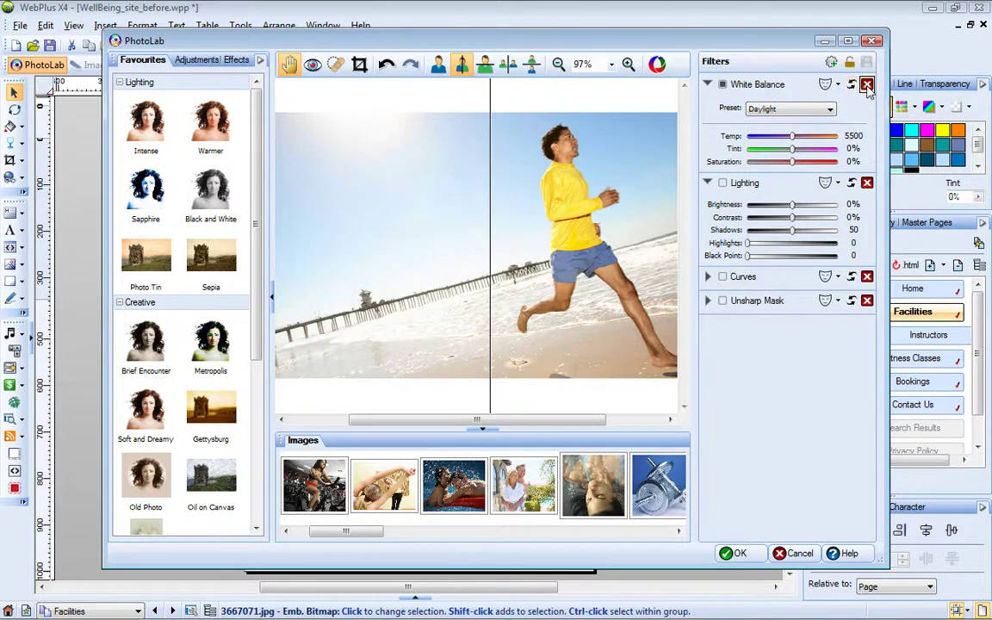
- Delete the White Balance, Lighting, Curves and Unsharp Mask filters
{"action": "left_click", "coordinate": [866, 86]}
{"action": "left_click", "coordinate": [867, 85]}
{"action": "left_click", "coordinate": [867, 85]}
{"action": "left_click", "coordinate": [867, 85]}
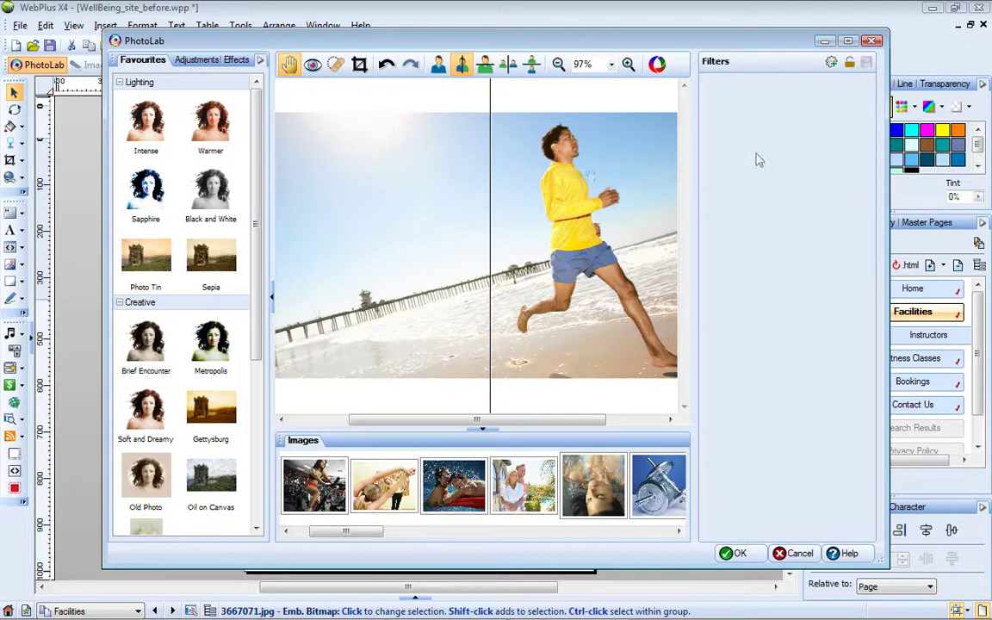
- Trial the Channel Mixer adjustment with the red channel boosted to 117%
{"action": "left_click", "coordinate": [203, 64]}
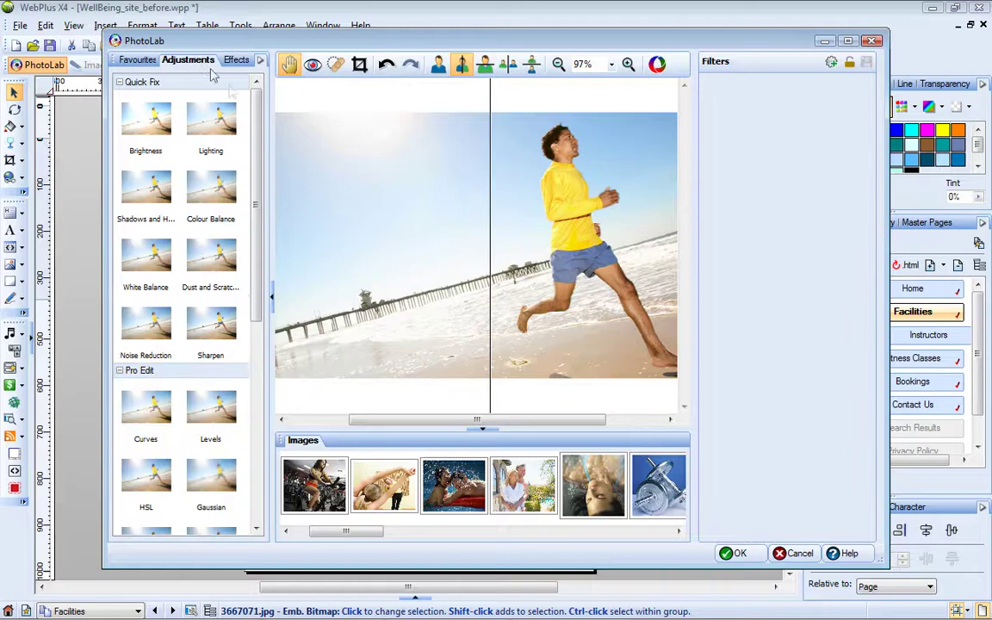
{"action": "left_click_drag", "start_coordinate": [256, 117], "coordinate": [262, 319]}
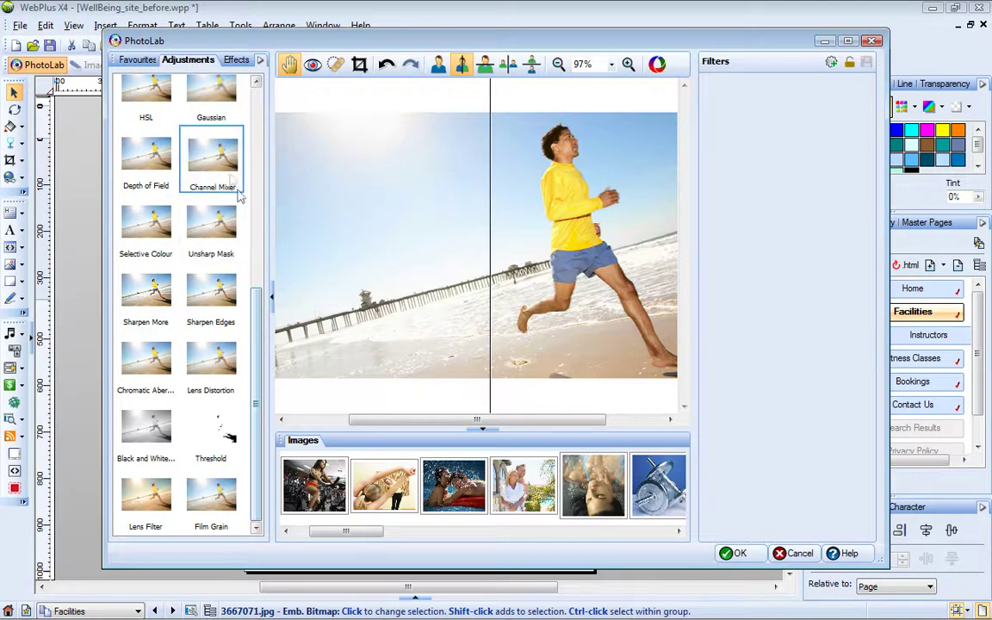
{"action": "left_click_drag", "start_coordinate": [241, 197], "coordinate": [452, 344]}
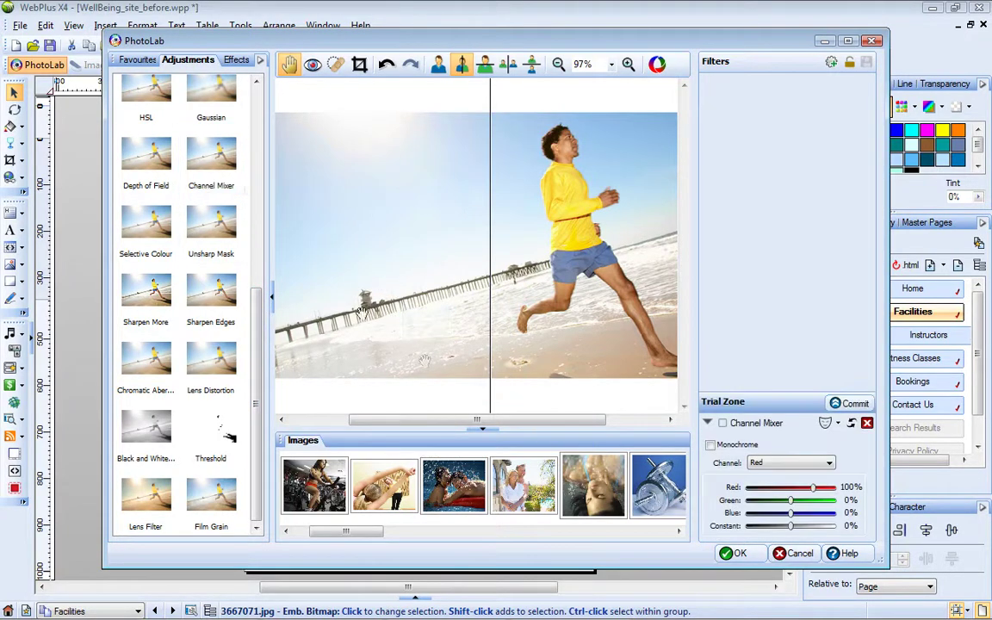
{"action": "left_click", "coordinate": [722, 422]}
{"action": "left_click_drag", "start_coordinate": [812, 487], "coordinate": [820, 488]}
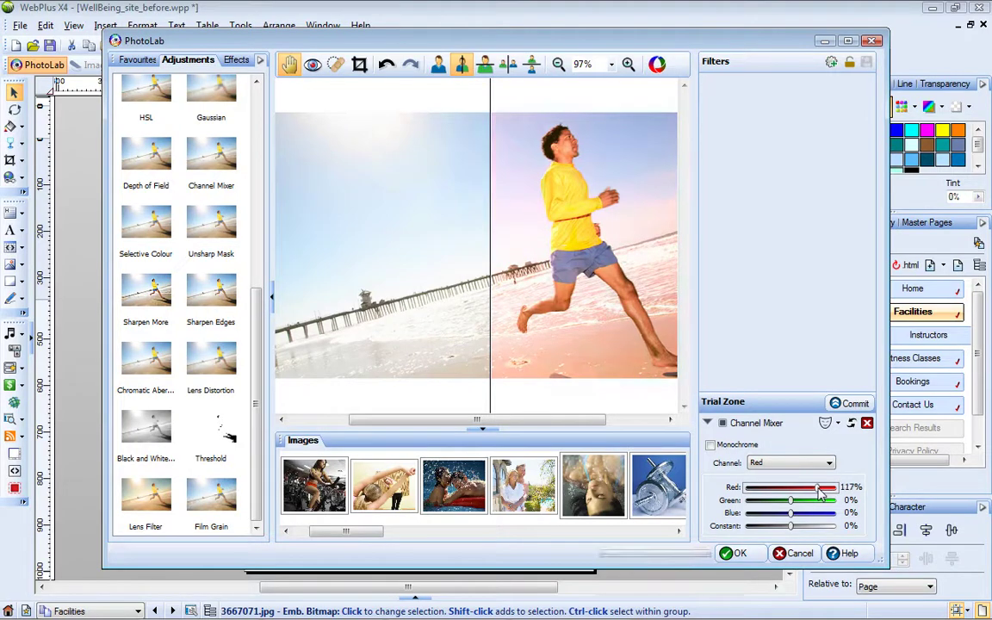
- Commit a Lens Filter using the Sepia/Coffee Filter preset at density 30
{"action": "left_click", "coordinate": [148, 502]}
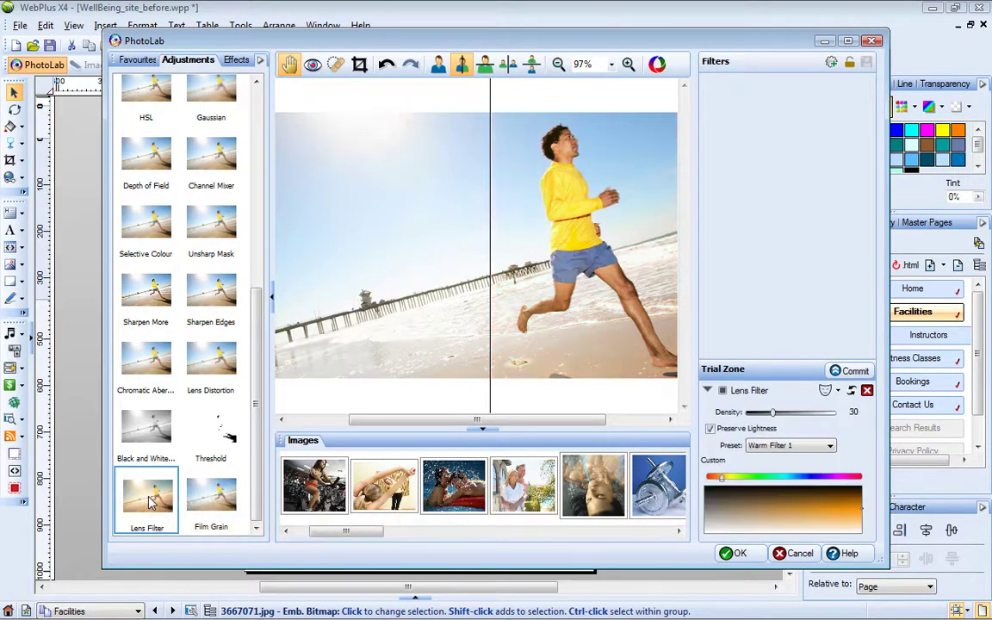
{"action": "left_click", "coordinate": [827, 445]}
{"action": "left_click", "coordinate": [829, 524]}
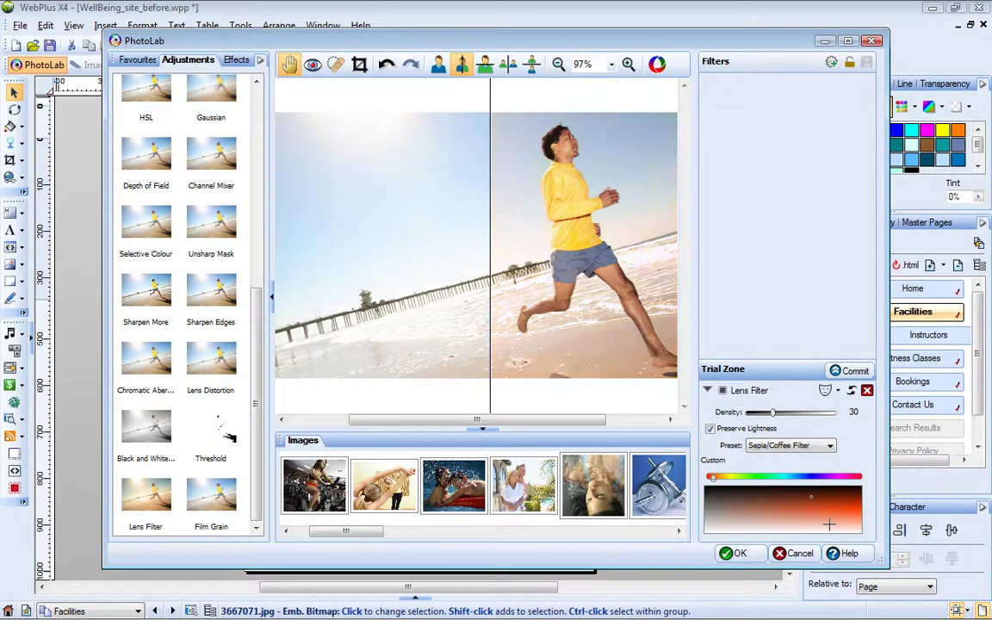
{"action": "left_click", "coordinate": [848, 371]}
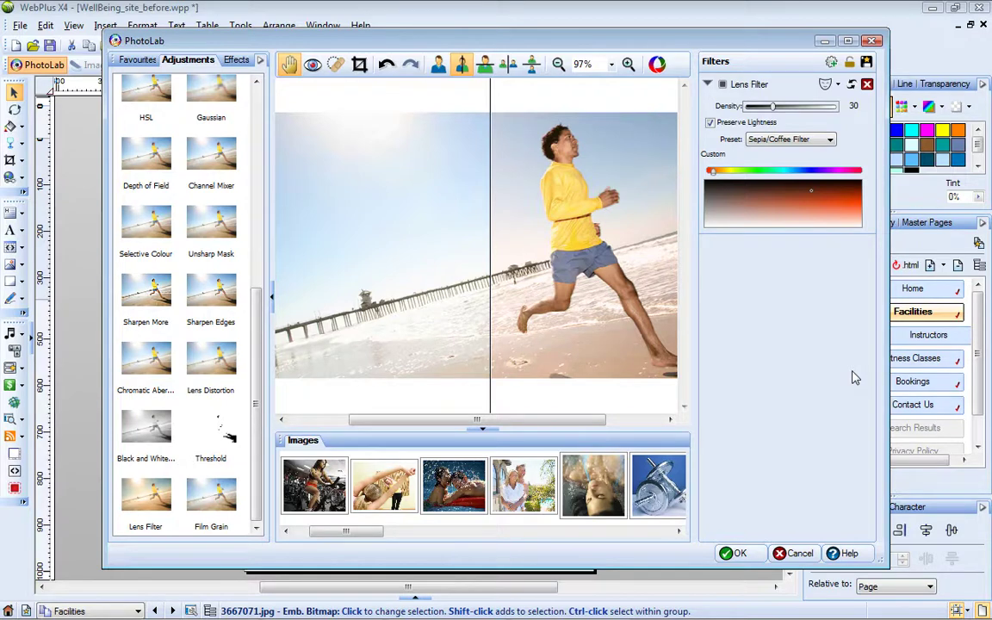
- Load the meditating woman photo and delete its Unsharp Mask, Curves, Lighting and White Balance filters
{"action": "left_click_drag", "start_coordinate": [366, 532], "coordinate": [328, 538]}
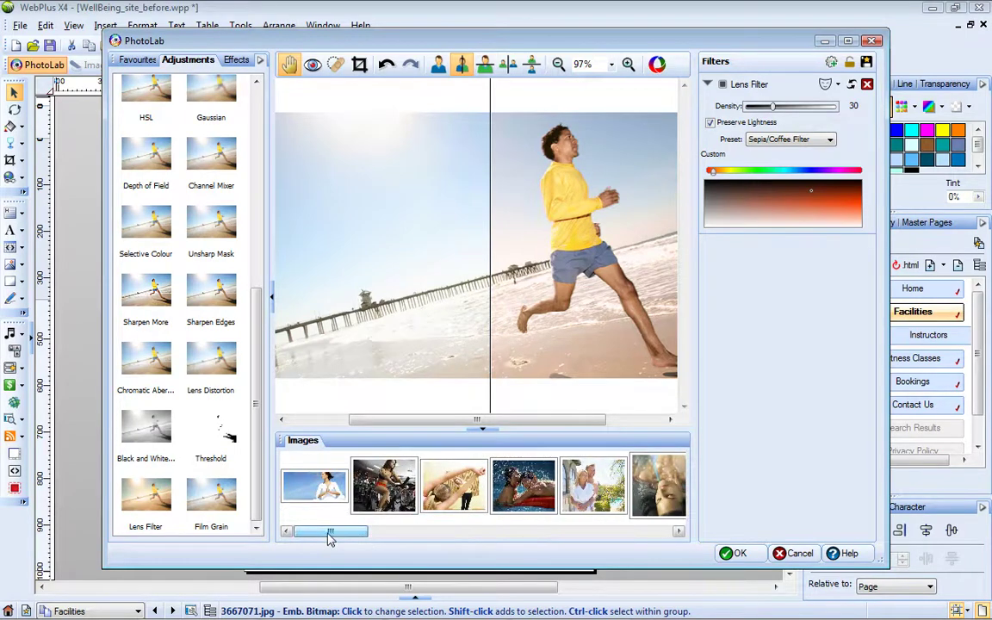
{"action": "left_click", "coordinate": [322, 489]}
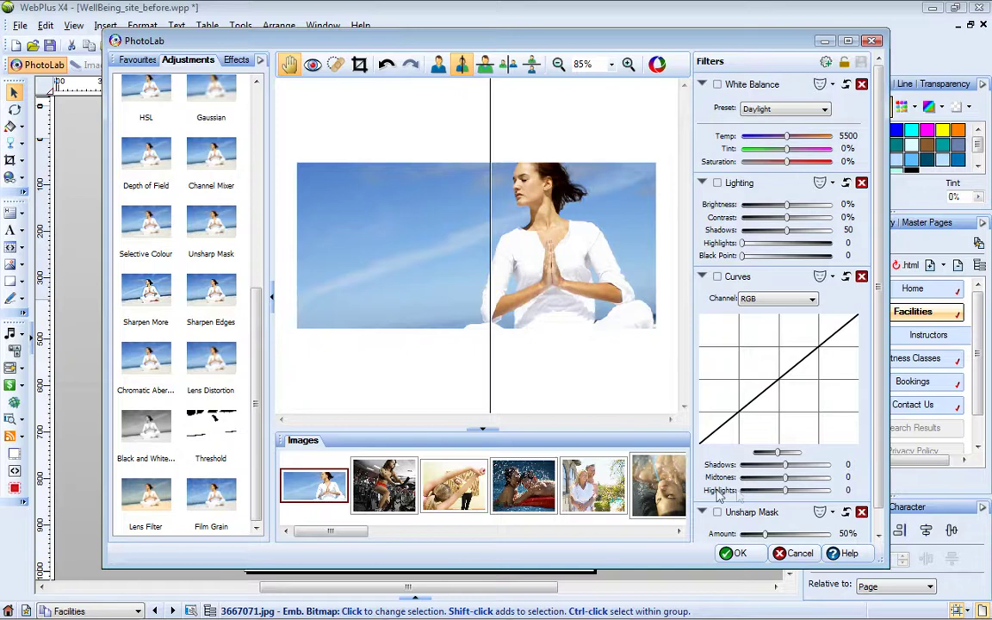
{"action": "left_click", "coordinate": [861, 511]}
{"action": "left_click", "coordinate": [866, 276]}
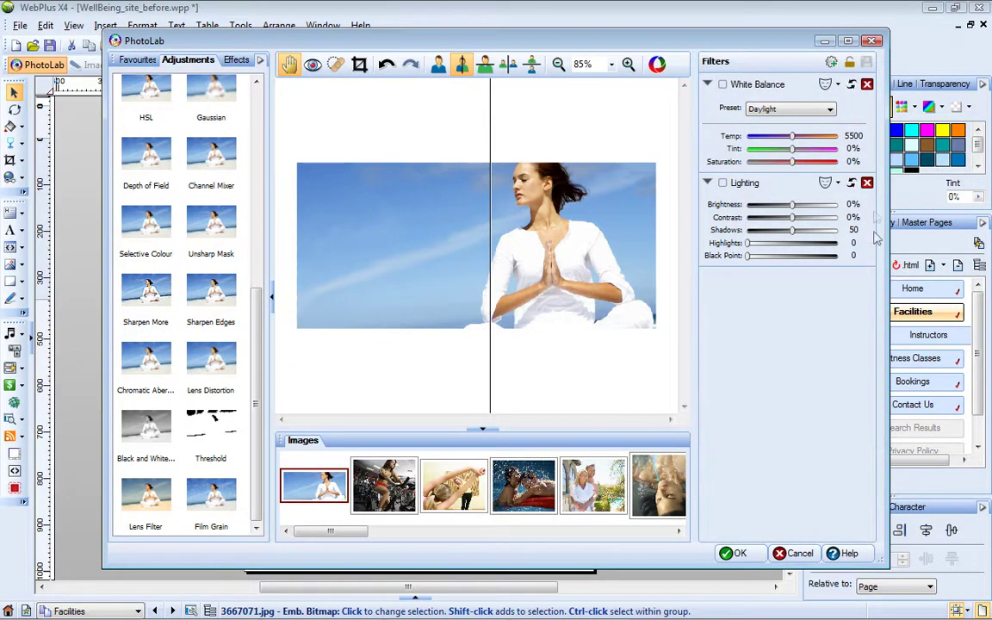
{"action": "left_click", "coordinate": [866, 182]}
{"action": "left_click", "coordinate": [866, 84]}
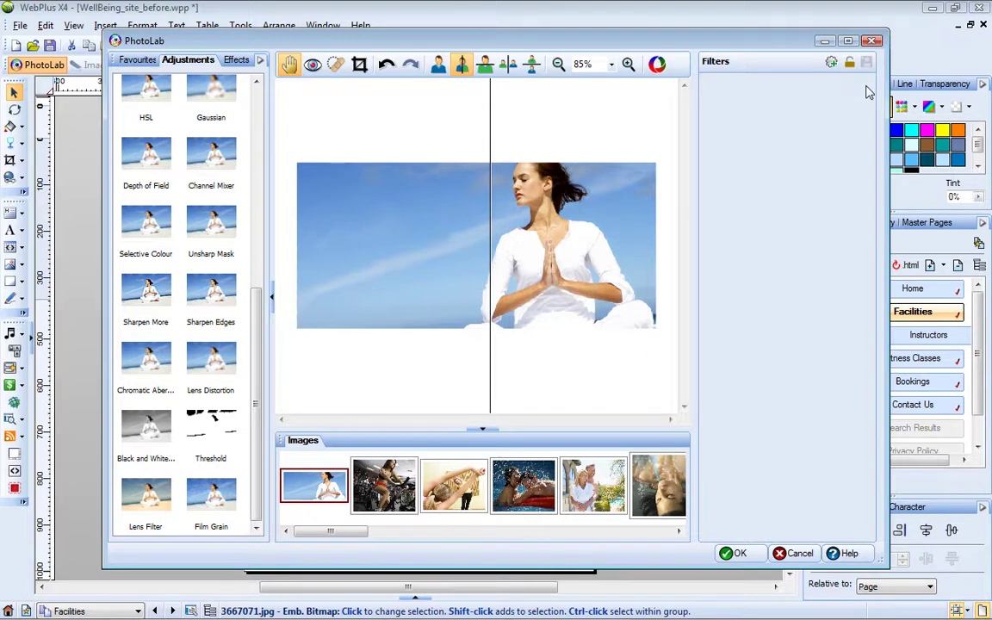
- Try the Artistic Pencil effect, then commit the Oil effect (scale 8, accuracy 96) instead
{"action": "left_click", "coordinate": [236, 60]}
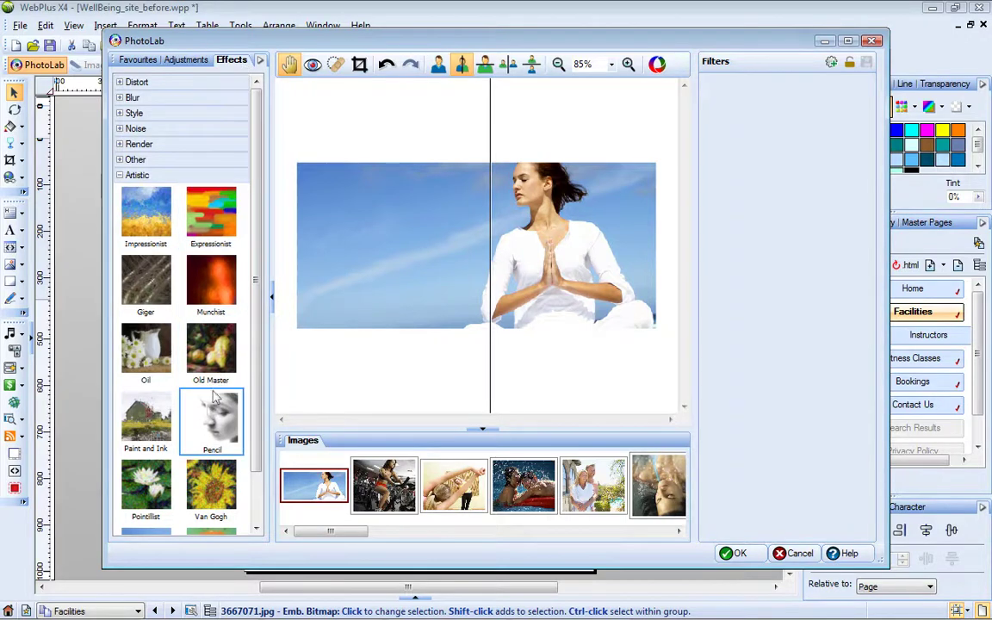
{"action": "left_click", "coordinate": [210, 421]}
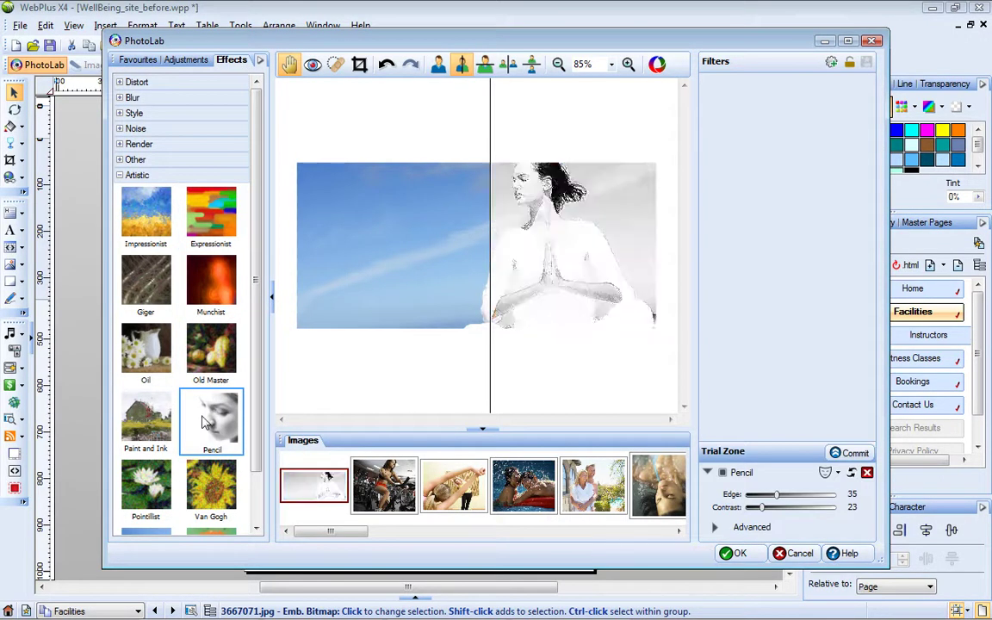
{"action": "left_click", "coordinate": [148, 358]}
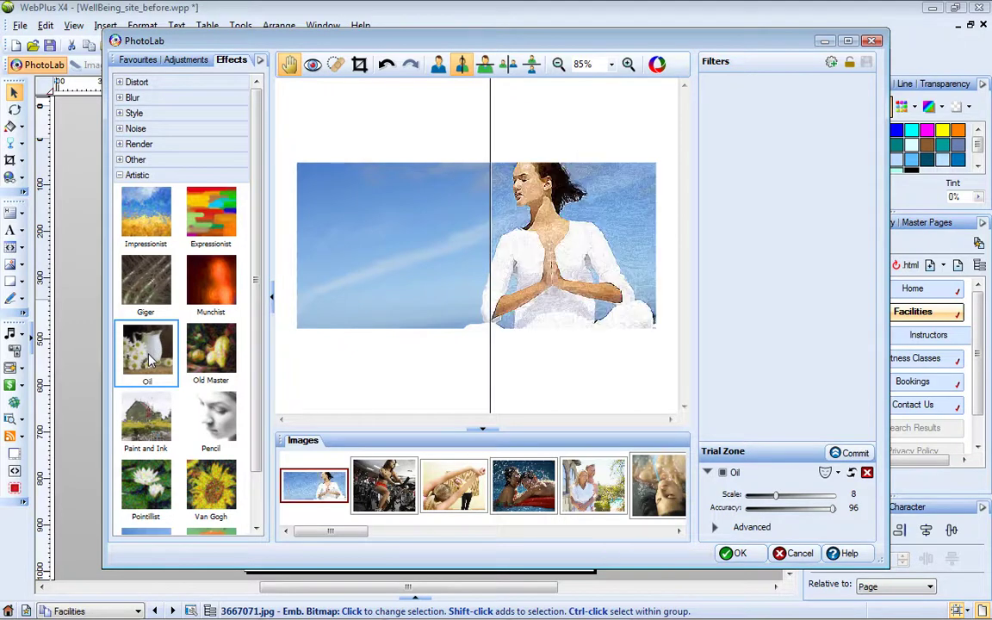
{"action": "left_click", "coordinate": [864, 454]}
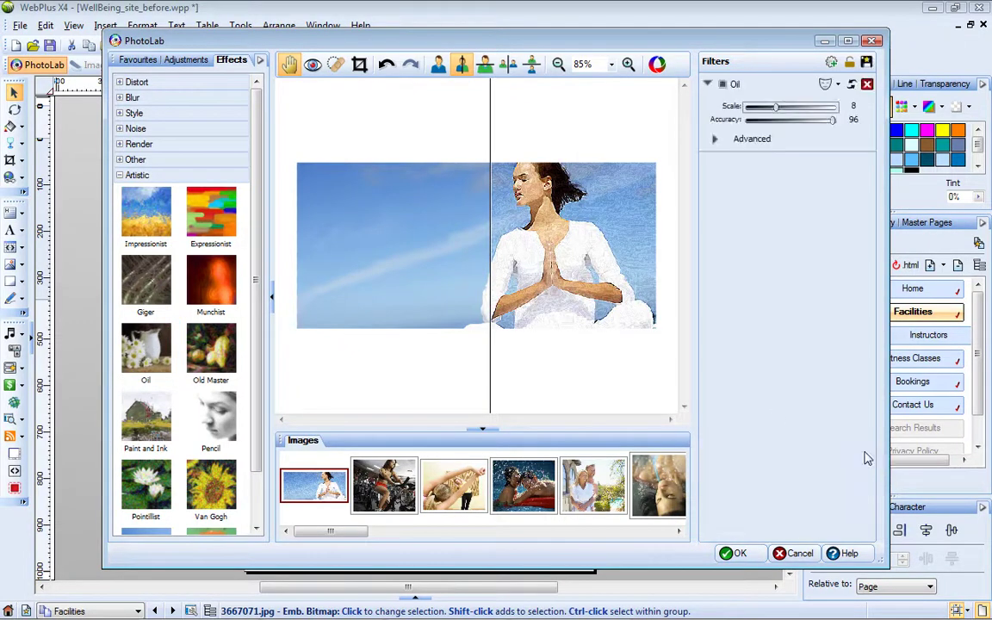
- Load the woman-in-water photo and delete its Unsharp Mask, Curves, Lighting and White Balance filters
{"action": "left_click", "coordinate": [656, 493]}
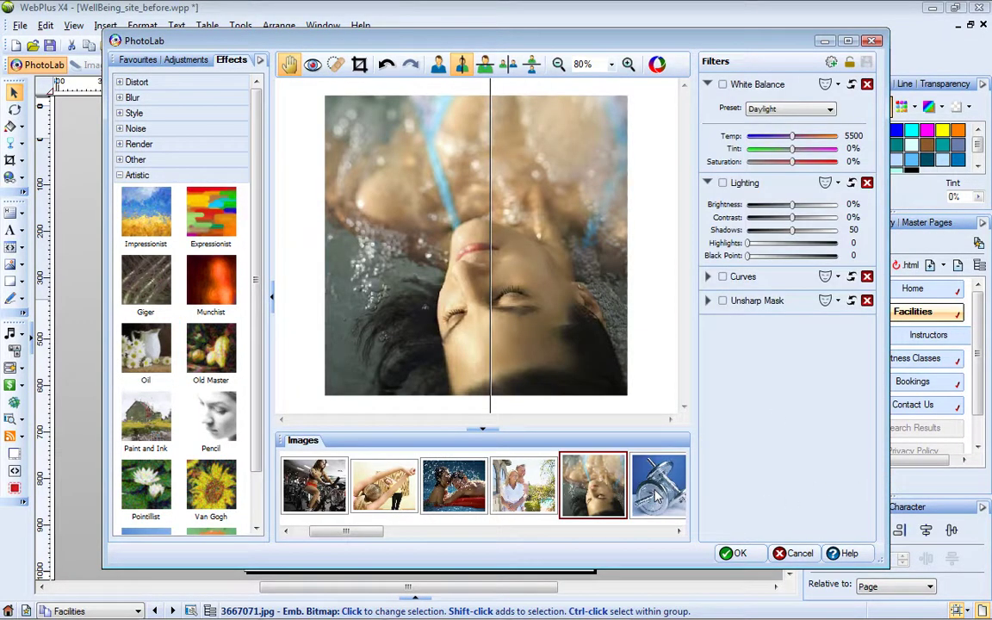
{"action": "left_click", "coordinate": [867, 300]}
{"action": "left_click", "coordinate": [866, 276]}
{"action": "left_click", "coordinate": [867, 182]}
{"action": "left_click", "coordinate": [867, 84]}
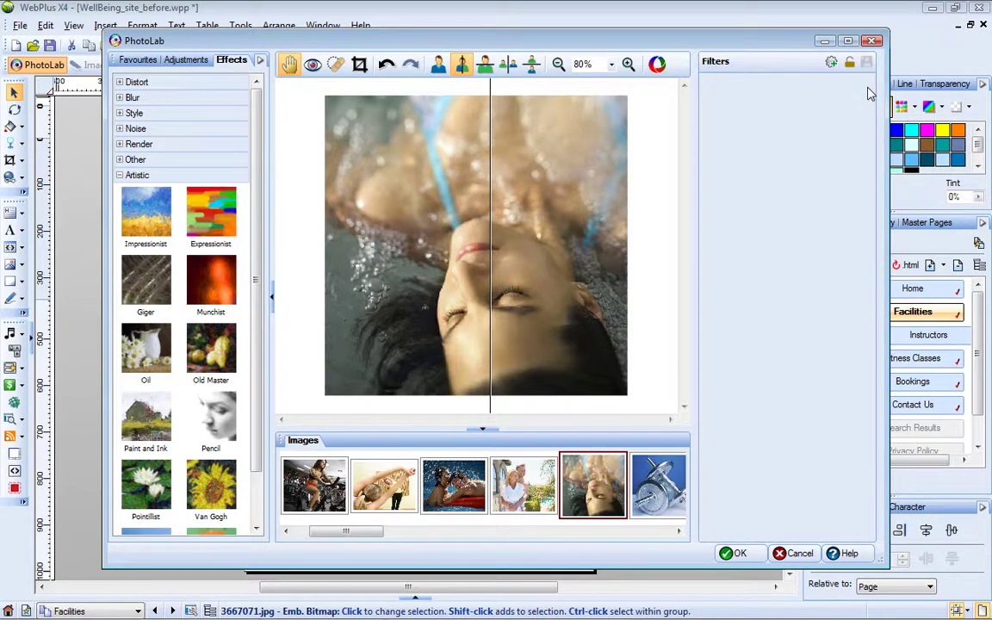
- Trial the Sepia favourite, then commit the Old Photo preset's filters
{"action": "left_click", "coordinate": [148, 64]}
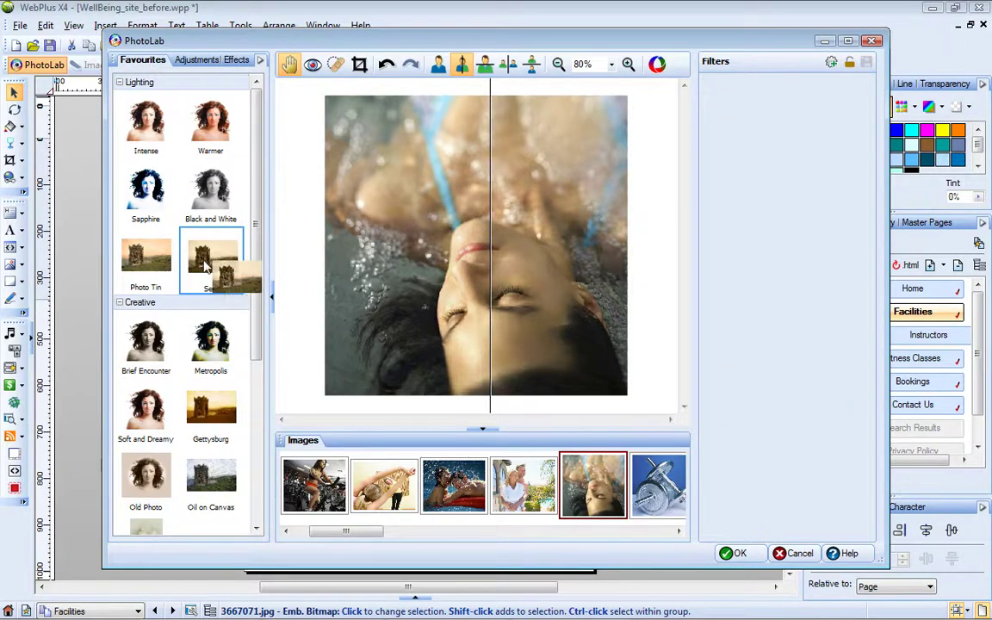
{"action": "left_click", "coordinate": [207, 266]}
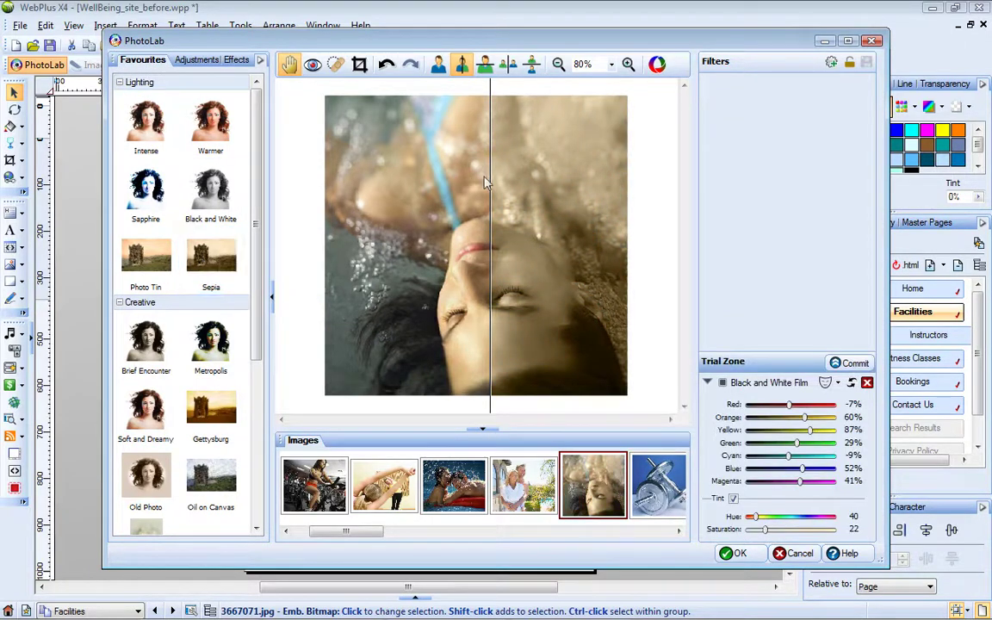
{"action": "left_click_drag", "start_coordinate": [489, 163], "coordinate": [412, 164]}
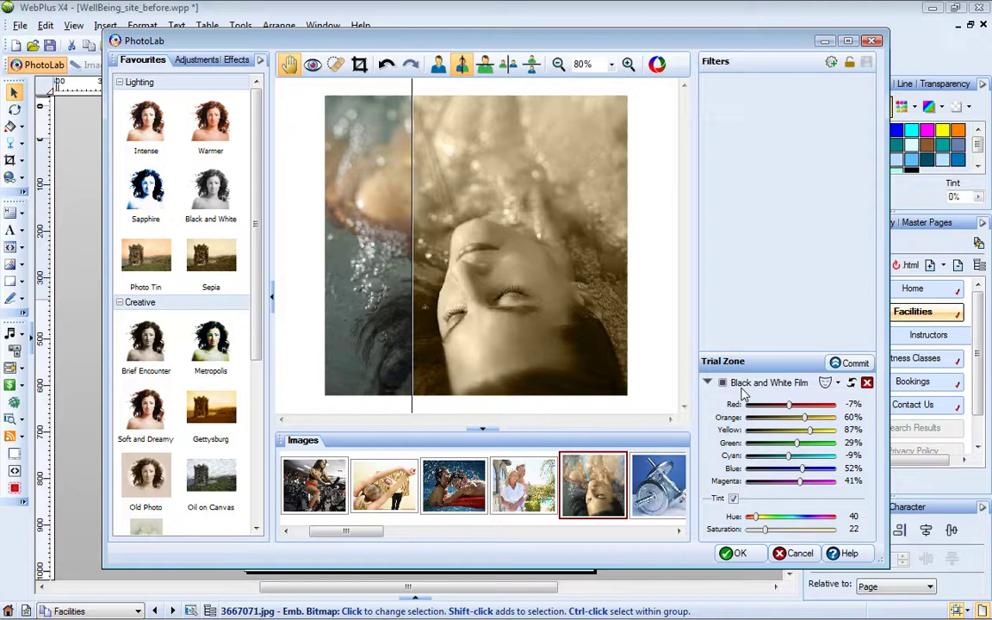
{"action": "left_click", "coordinate": [153, 482]}
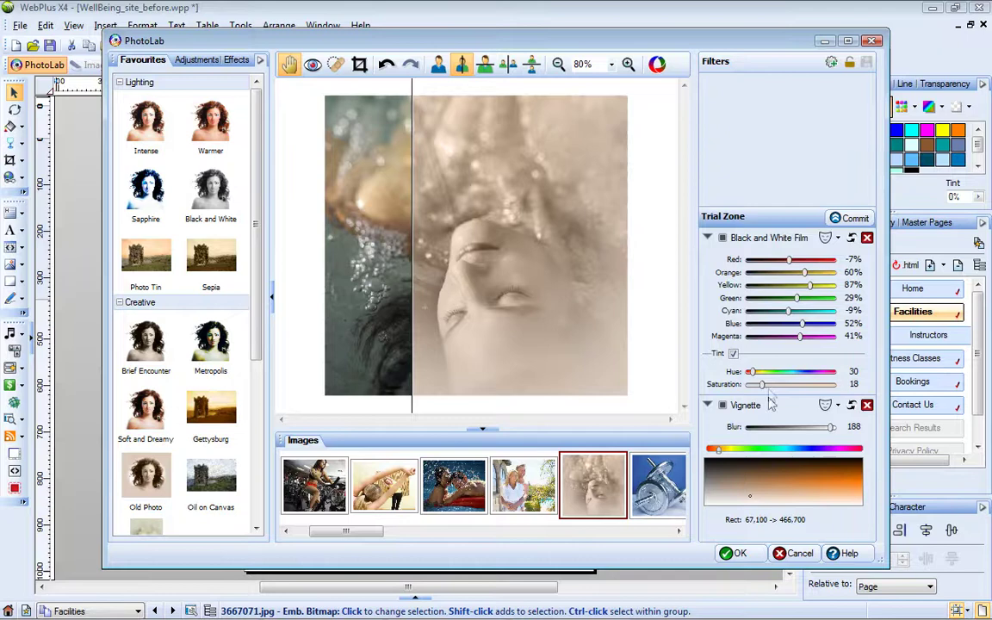
{"action": "left_click", "coordinate": [855, 218]}
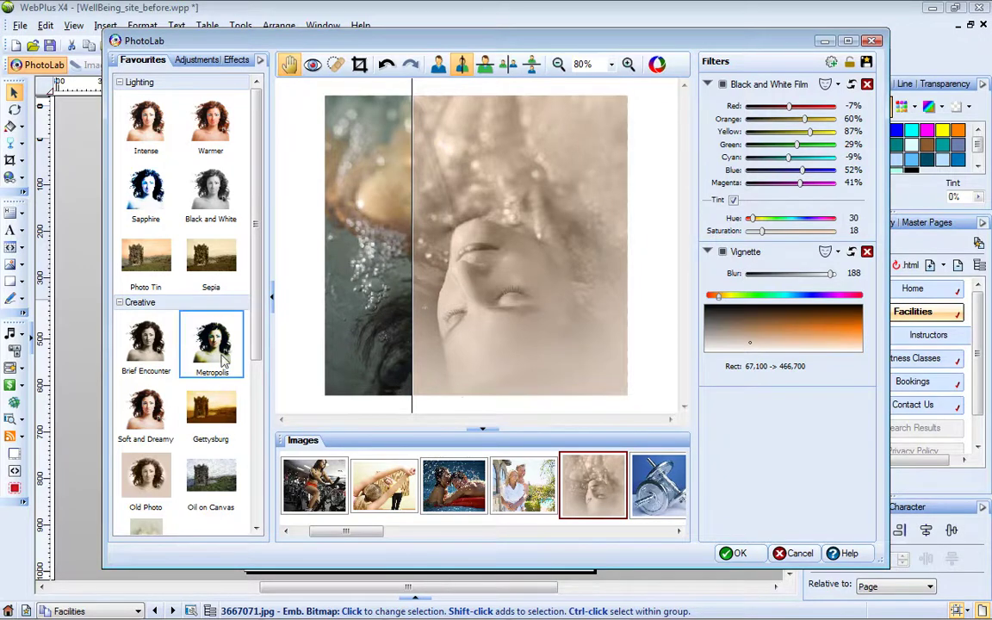
- Apply the Metropolis favourite and commit its Curves and Colour Balance filters
{"action": "left_click", "coordinate": [216, 355]}
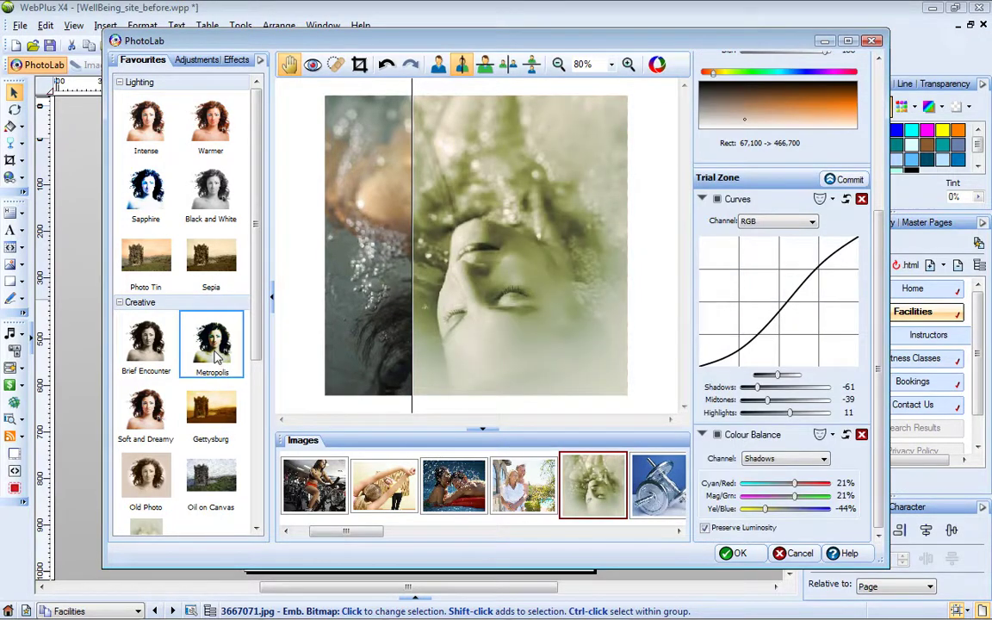
{"action": "left_click", "coordinate": [846, 180]}
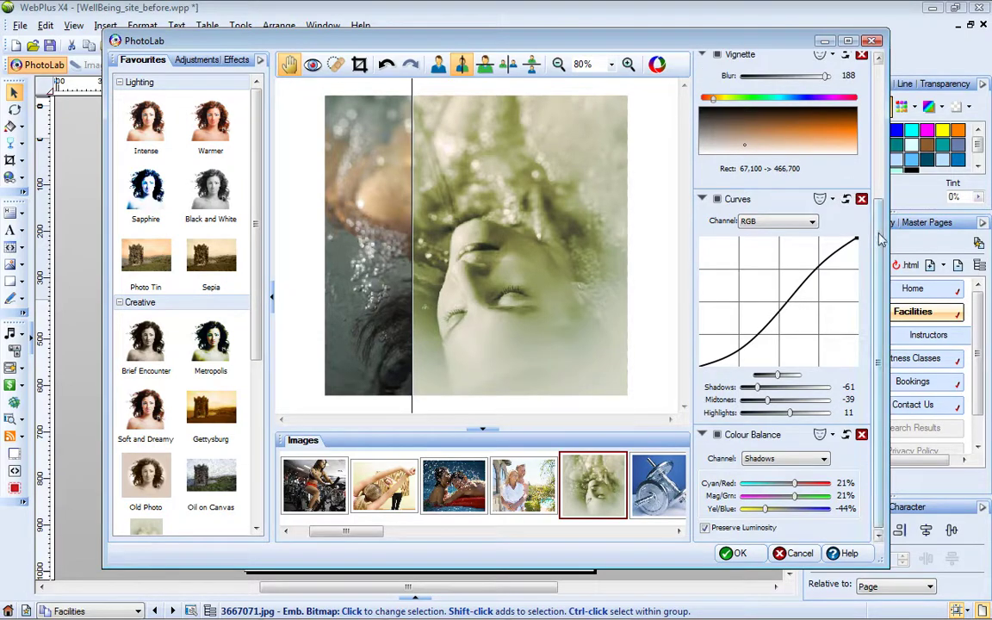
{"action": "left_click_drag", "start_coordinate": [880, 240], "coordinate": [879, 99]}
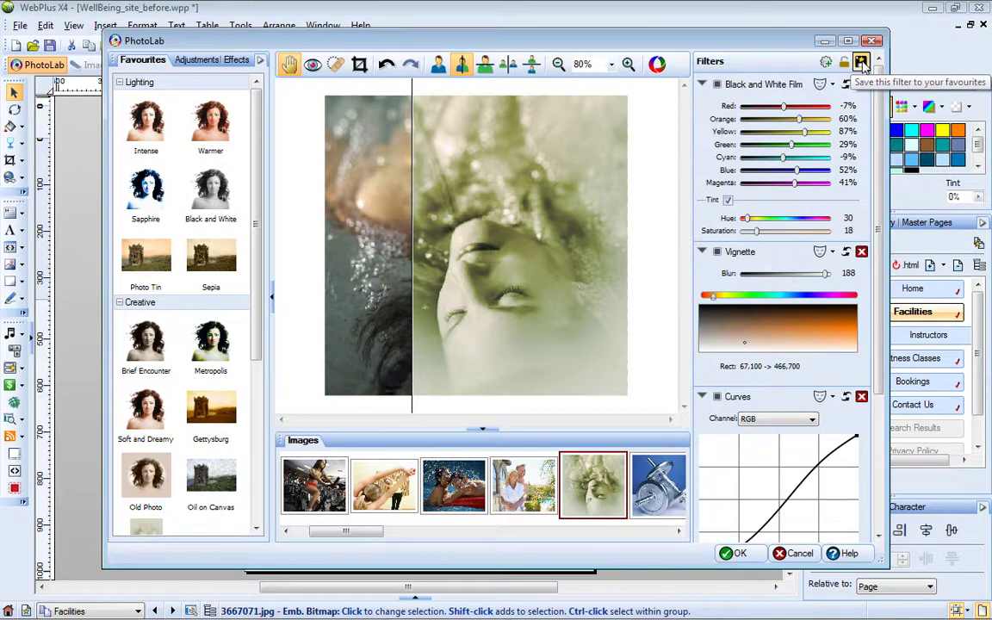
- Save the portrait's filter stack as a favourite named 'Metropolis Old Photo'
{"action": "left_click", "coordinate": [861, 63]}
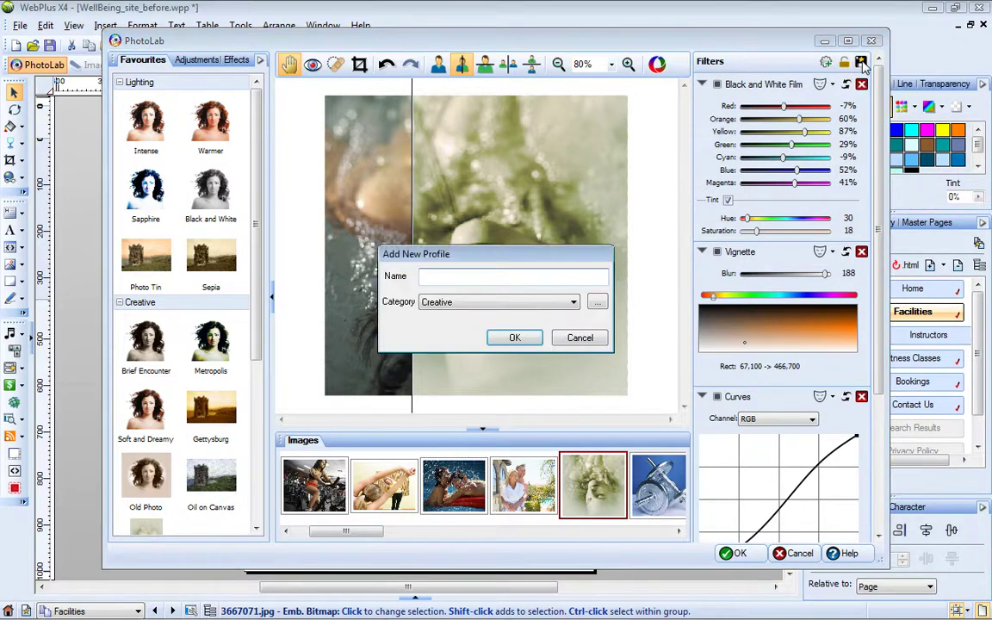
{"action": "type", "text": "Metropolis Old Photo"}
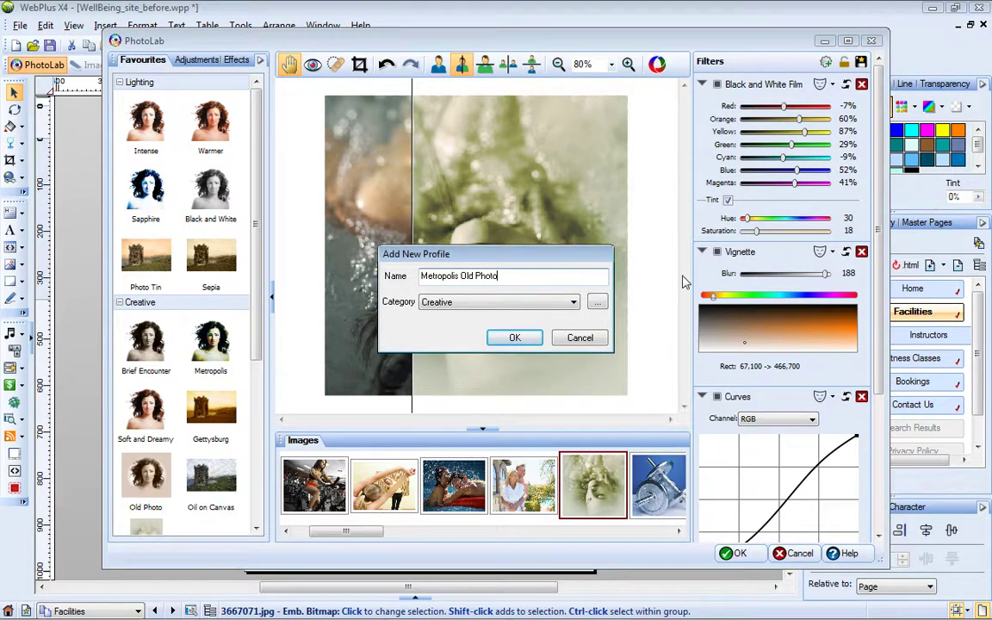
{"action": "left_click", "coordinate": [540, 337]}
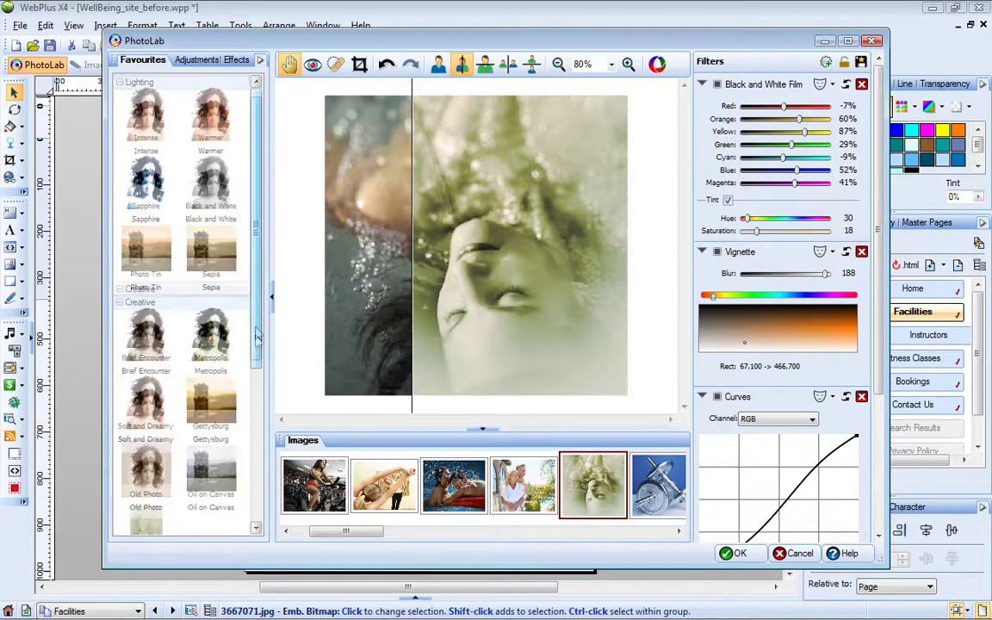
- Apply the Metropolis Old Photo favourite to the dumbbell and exercise-ball photos
{"action": "scroll", "coordinate": [258, 417], "scroll_direction": "down", "scroll_amount": 3}
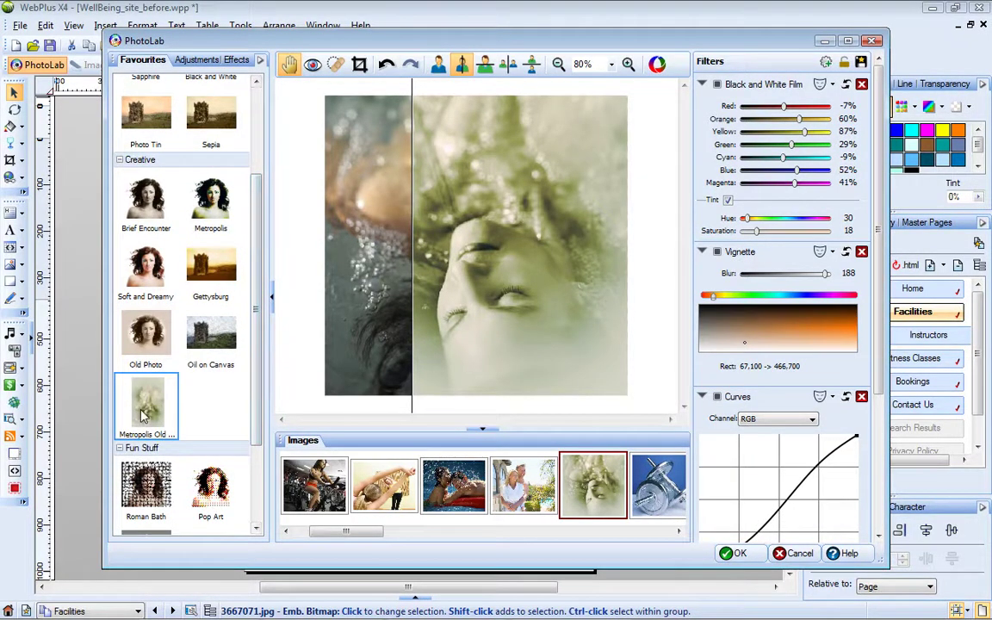
{"action": "left_click", "coordinate": [659, 482]}
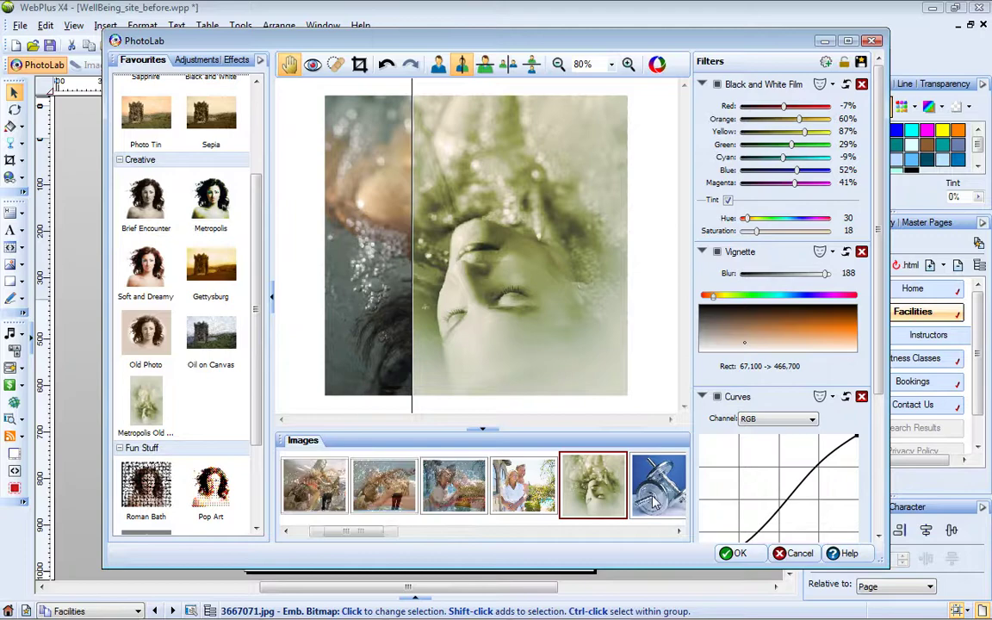
{"action": "left_click", "coordinate": [153, 417]}
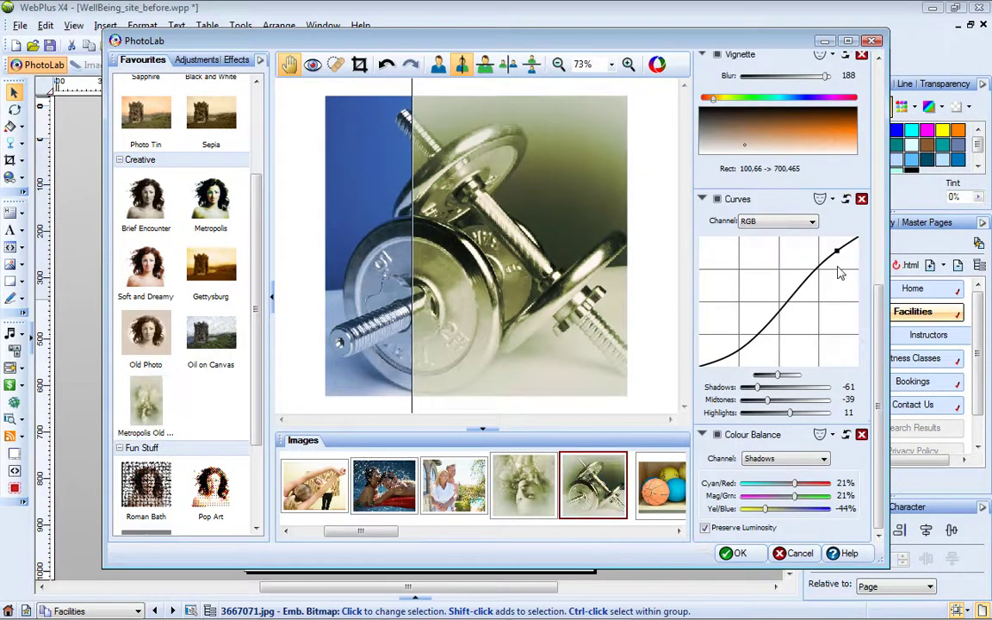
{"action": "key", "text": "Right"}
{"action": "left_click", "coordinate": [145, 413]}
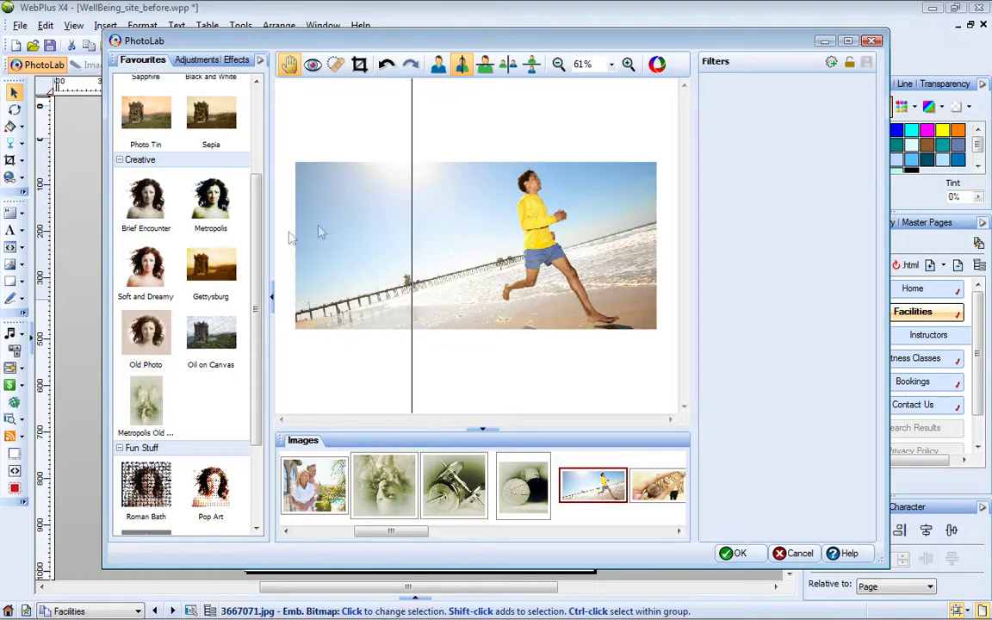
- Apply Black and White to the runner photo with a new mask over sky, pier and beach
{"action": "scroll", "coordinate": [215, 215], "scroll_direction": "up", "scroll_amount": 3}
{"action": "left_click", "coordinate": [217, 167]}
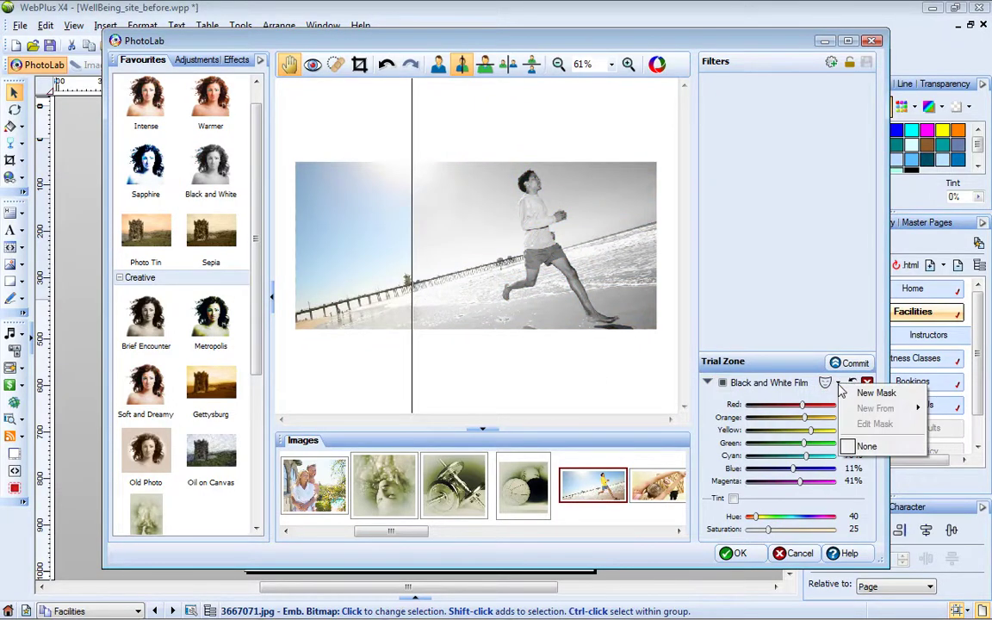
{"action": "left_click", "coordinate": [871, 393]}
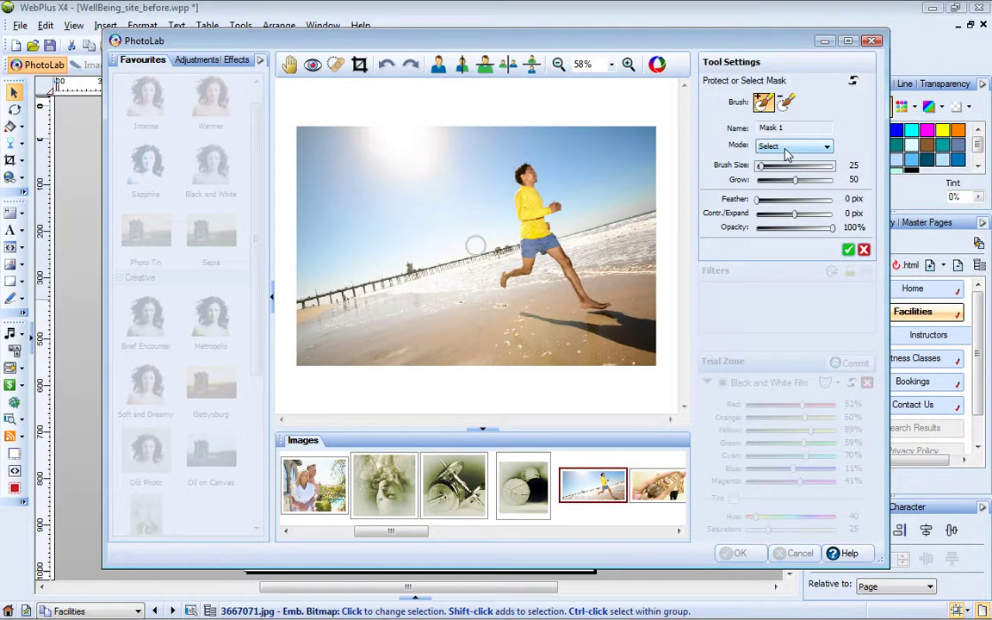
{"action": "mouse_move", "coordinate": [469, 270]}
{"action": "left_mouse_down"}
{"action": "mouse_move", "coordinate": [502, 140]}
{"action": "mouse_move", "coordinate": [533, 135]}
{"action": "mouse_move", "coordinate": [644, 187]}
{"action": "mouse_move", "coordinate": [595, 220]}
{"action": "mouse_move", "coordinate": [579, 173]}
{"action": "mouse_move", "coordinate": [355, 168]}
{"action": "mouse_move", "coordinate": [448, 266]}
{"action": "mouse_move", "coordinate": [496, 248]}
{"action": "mouse_move", "coordinate": [514, 267]}
{"action": "mouse_move", "coordinate": [304, 358]}
{"action": "mouse_move", "coordinate": [474, 292]}
{"action": "mouse_move", "coordinate": [528, 291]}
{"action": "mouse_move", "coordinate": [551, 275]}
{"action": "mouse_move", "coordinate": [467, 315]}
{"action": "mouse_move", "coordinate": [553, 298]}
{"action": "mouse_move", "coordinate": [574, 319]}
{"action": "mouse_move", "coordinate": [653, 245]}
{"action": "mouse_move", "coordinate": [572, 242]}
{"action": "mouse_move", "coordinate": [641, 236]}
{"action": "mouse_move", "coordinate": [588, 267]}
{"action": "mouse_move", "coordinate": [624, 266]}
{"action": "mouse_move", "coordinate": [630, 305]}
{"action": "mouse_move", "coordinate": [620, 316]}
{"action": "mouse_move", "coordinate": [656, 351]}
{"action": "mouse_move", "coordinate": [526, 358]}
{"action": "mouse_move", "coordinate": [323, 346]}
{"action": "mouse_move", "coordinate": [516, 354]}
{"action": "mouse_move", "coordinate": [434, 356]}
{"action": "mouse_move", "coordinate": [648, 377]}
{"action": "left_mouse_up"}
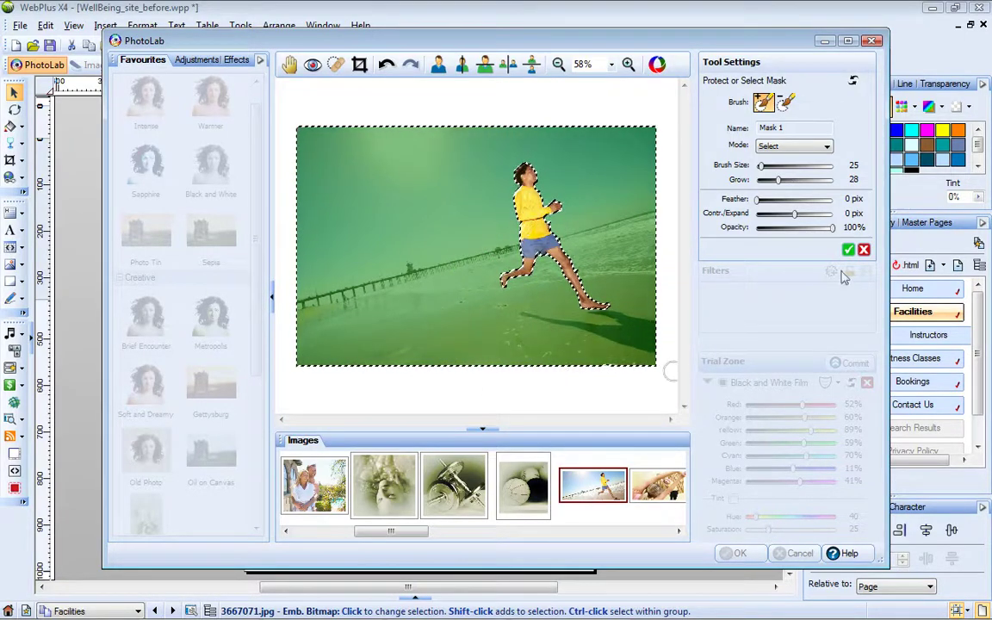
{"action": "left_click", "coordinate": [848, 251]}
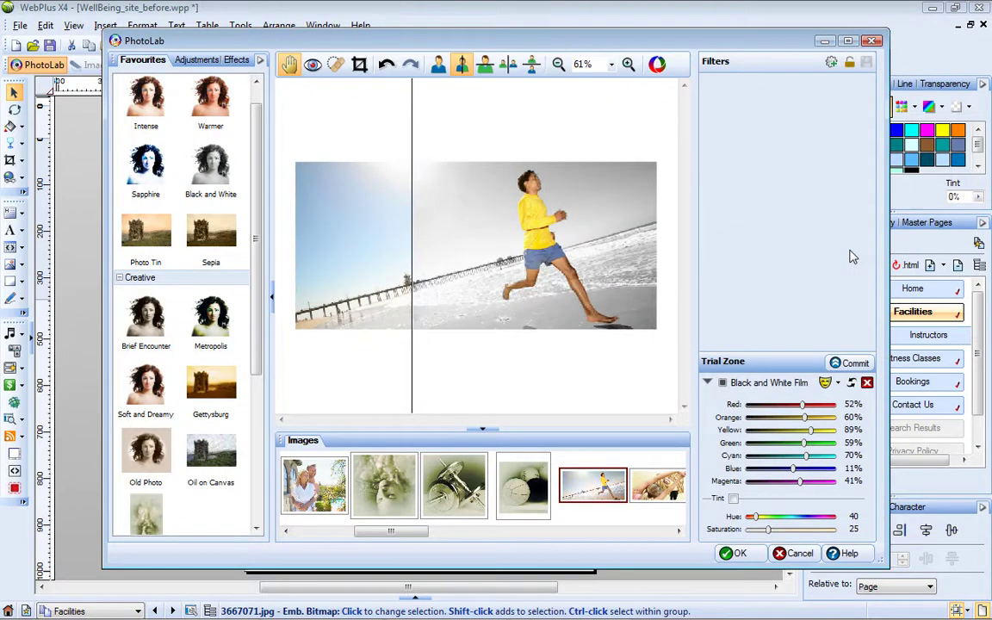
- Commit the masked Black and White filter and switch its mask mode to Protect
{"action": "left_click", "coordinate": [848, 362]}
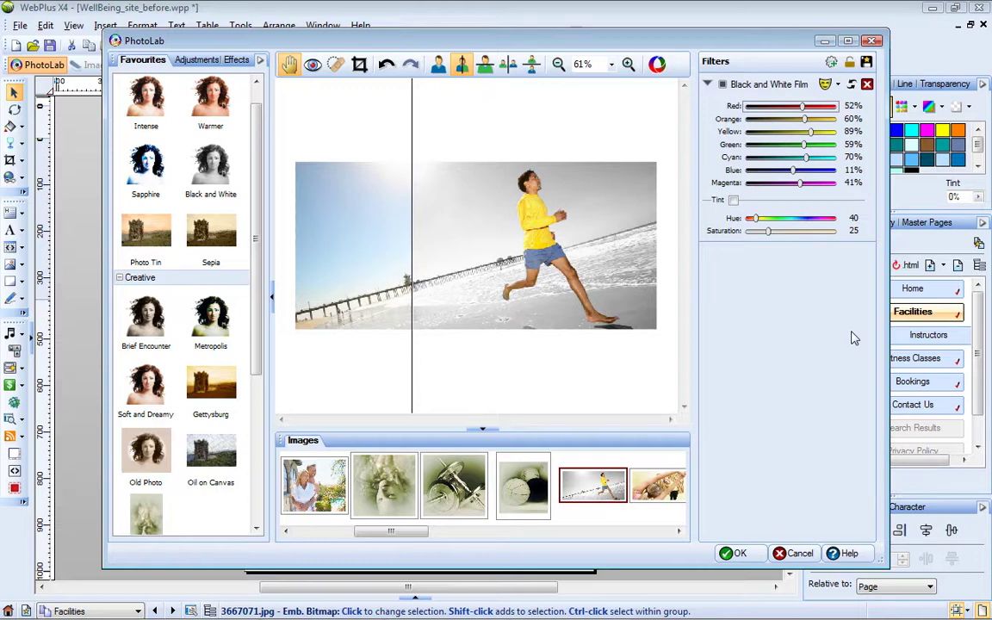
{"action": "left_click", "coordinate": [837, 84]}
{"action": "left_click", "coordinate": [880, 128]}
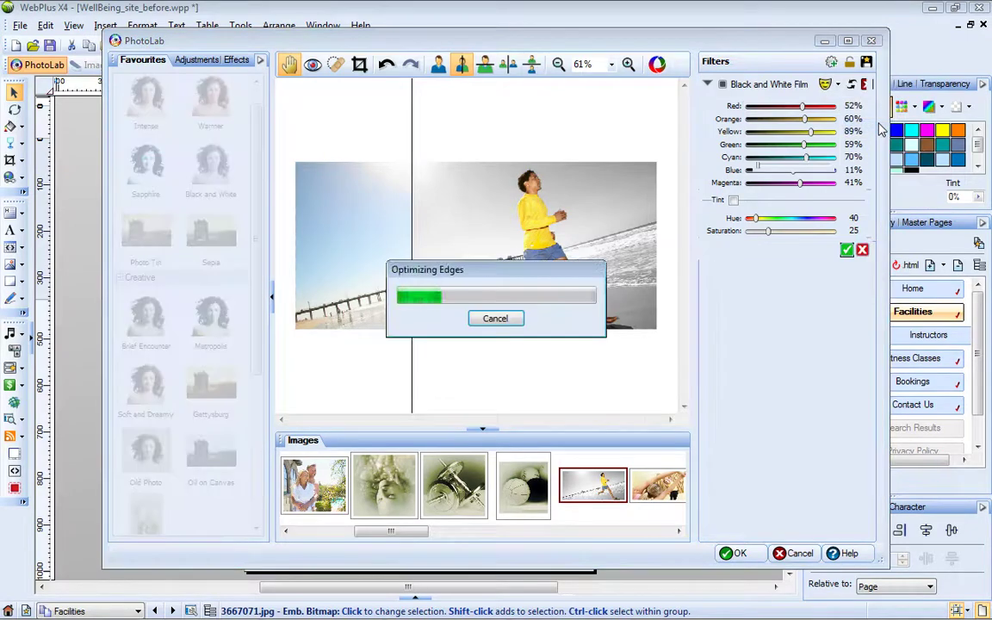
{"action": "left_click", "coordinate": [827, 147]}
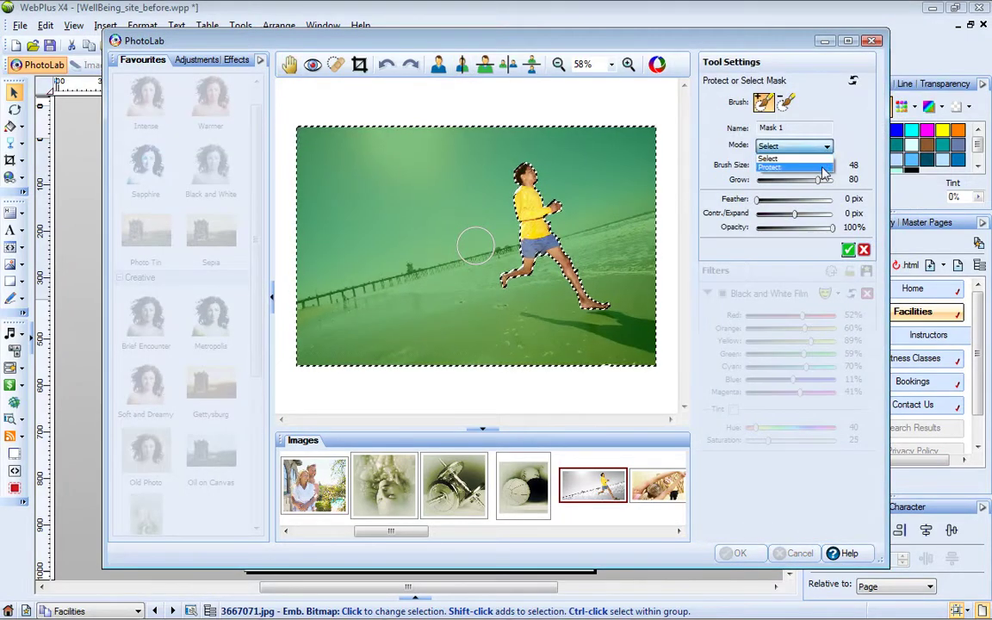
{"action": "left_click", "coordinate": [772, 167]}
{"action": "left_click", "coordinate": [846, 249]}
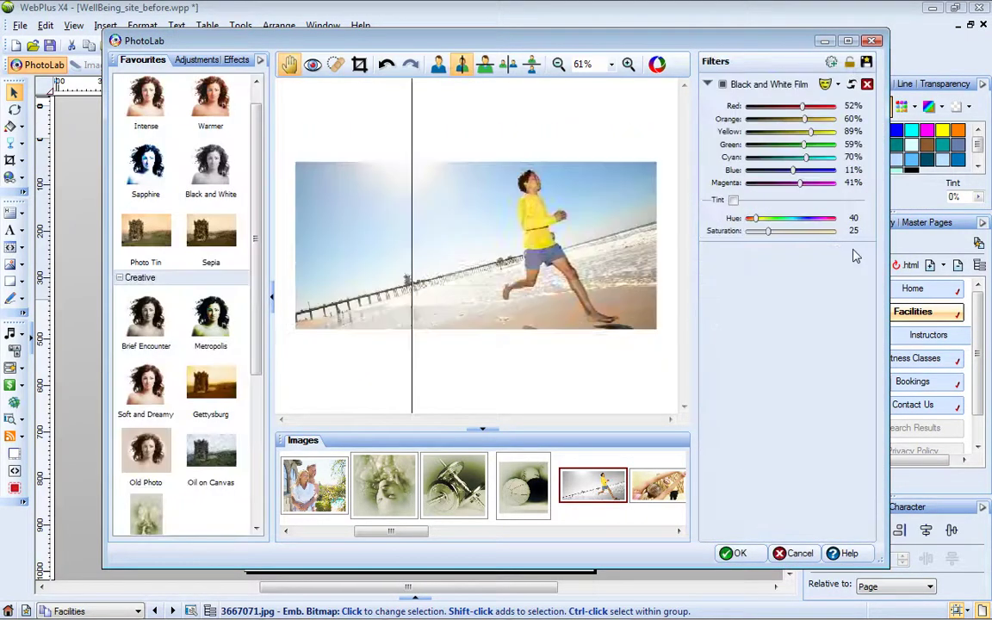
- Edit the mask again and set its mode back to Select
{"action": "left_click", "coordinate": [838, 86]}
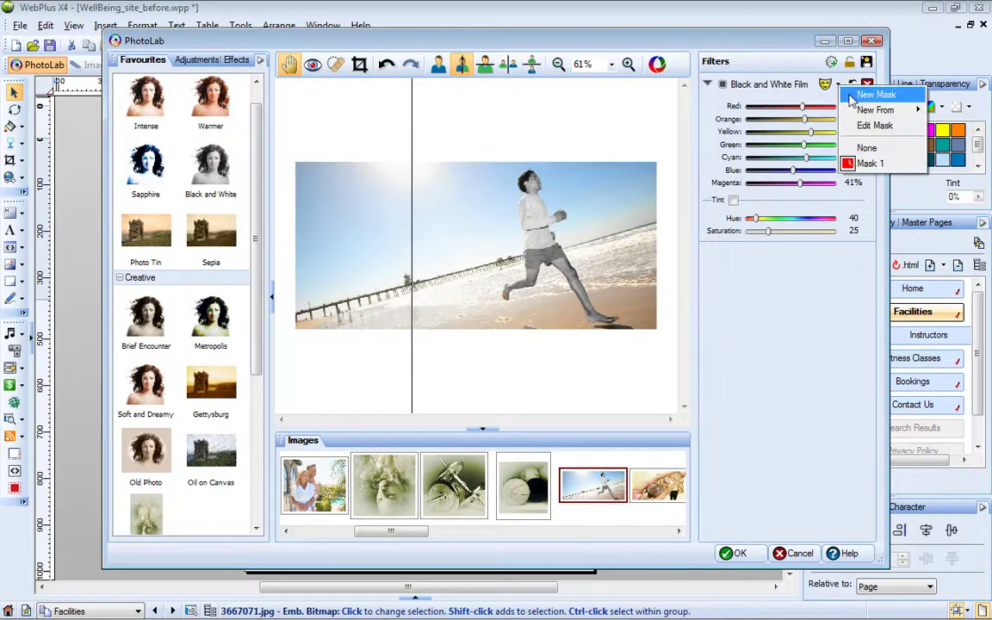
{"action": "left_click", "coordinate": [875, 124]}
{"action": "left_click", "coordinate": [827, 147]}
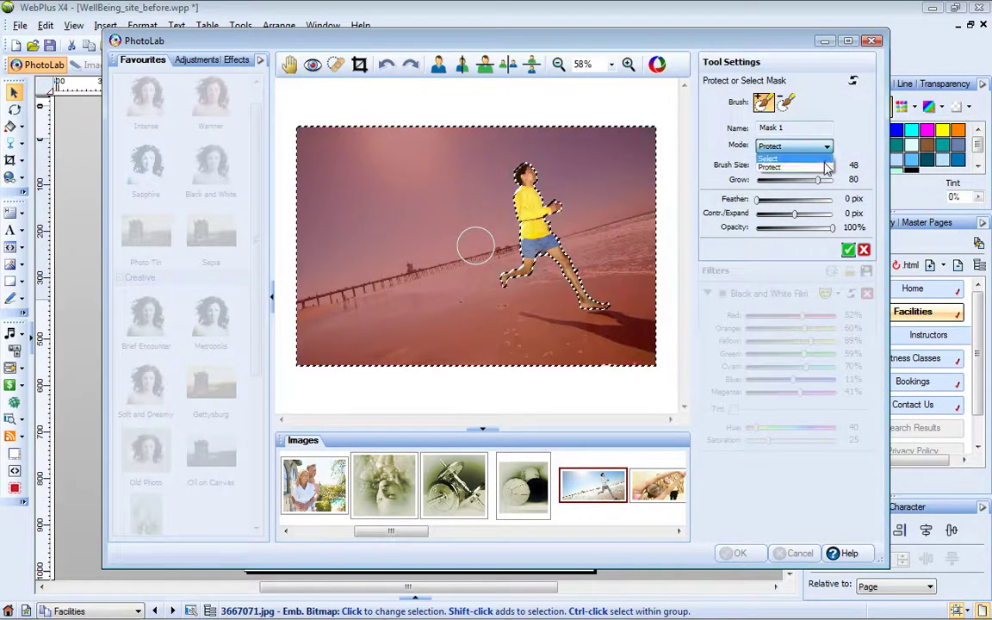
{"action": "left_click", "coordinate": [792, 163]}
{"action": "left_click", "coordinate": [848, 249]}
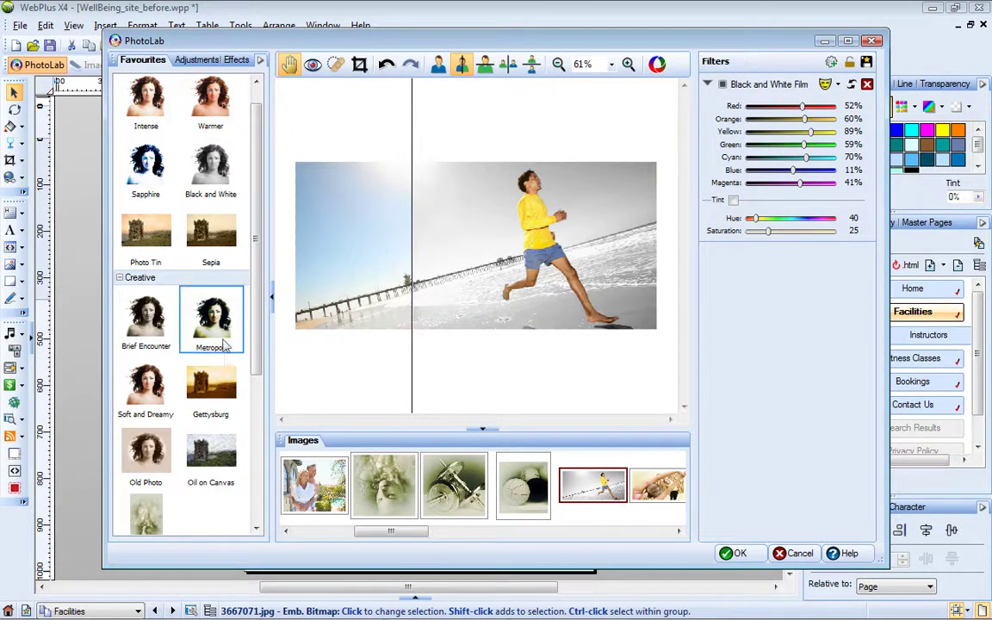
- Apply the Metropolis toning to the runner photo and open the Curves filter's mask options
{"action": "left_click", "coordinate": [220, 325]}
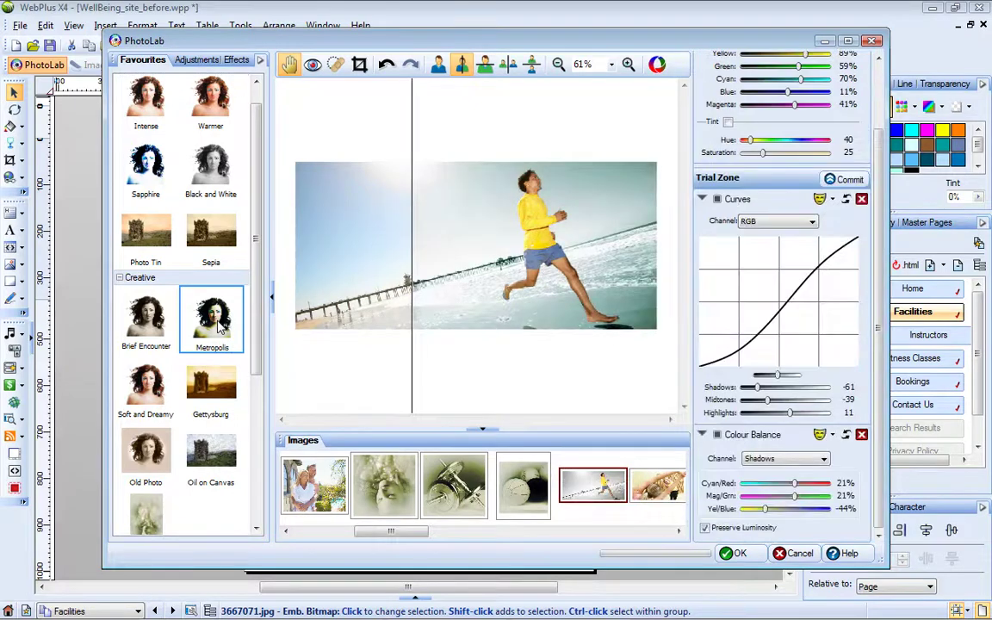
{"action": "left_click", "coordinate": [831, 200]}
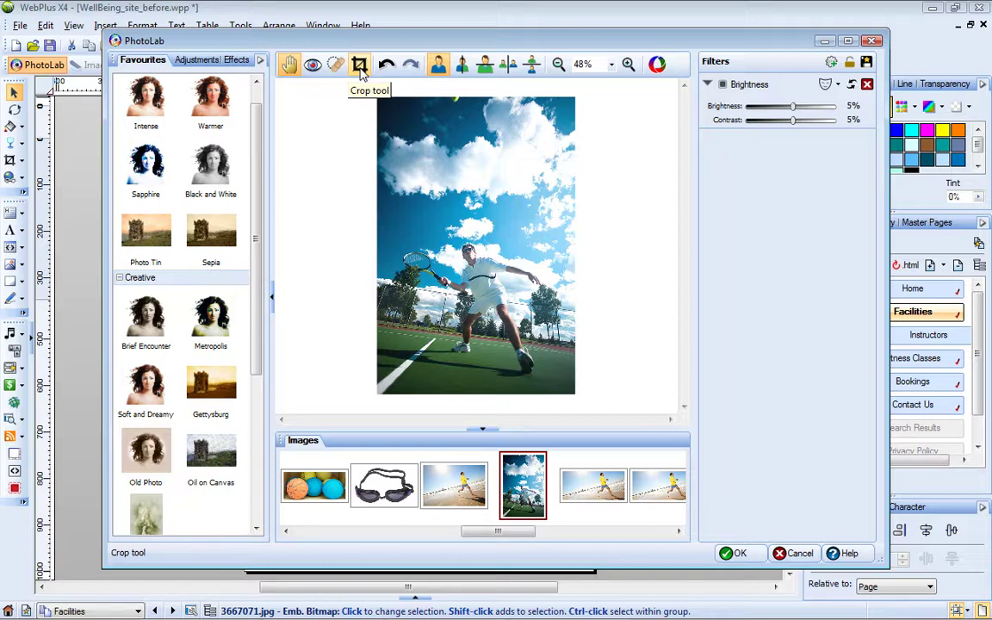
- Straighten the tennis photo about 7° by drawing a level line
{"action": "left_click", "coordinate": [359, 65]}
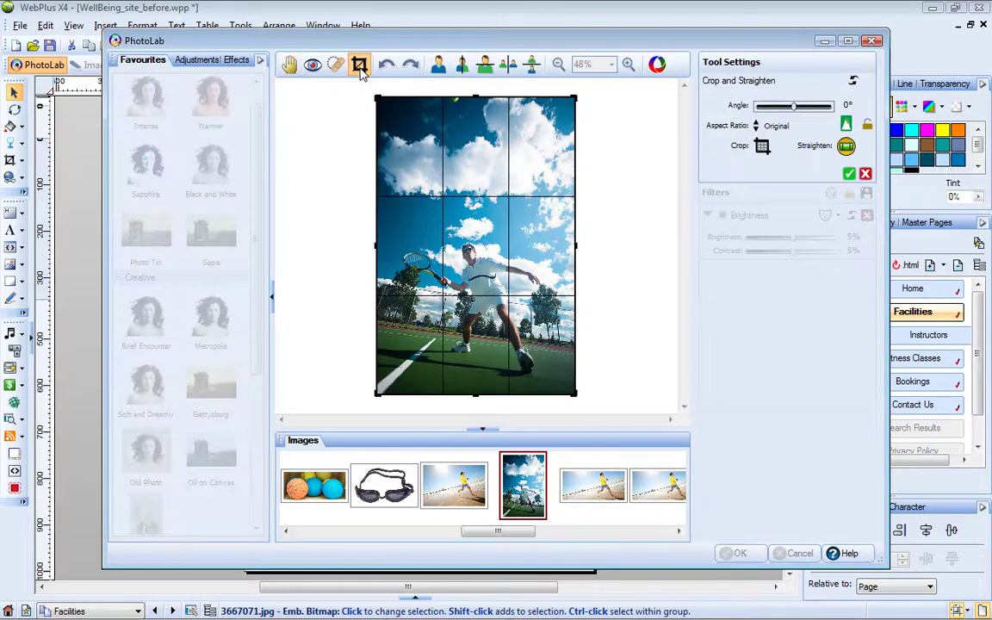
{"action": "left_click_drag", "start_coordinate": [794, 107], "coordinate": [797, 116]}
{"action": "left_click", "coordinate": [845, 145]}
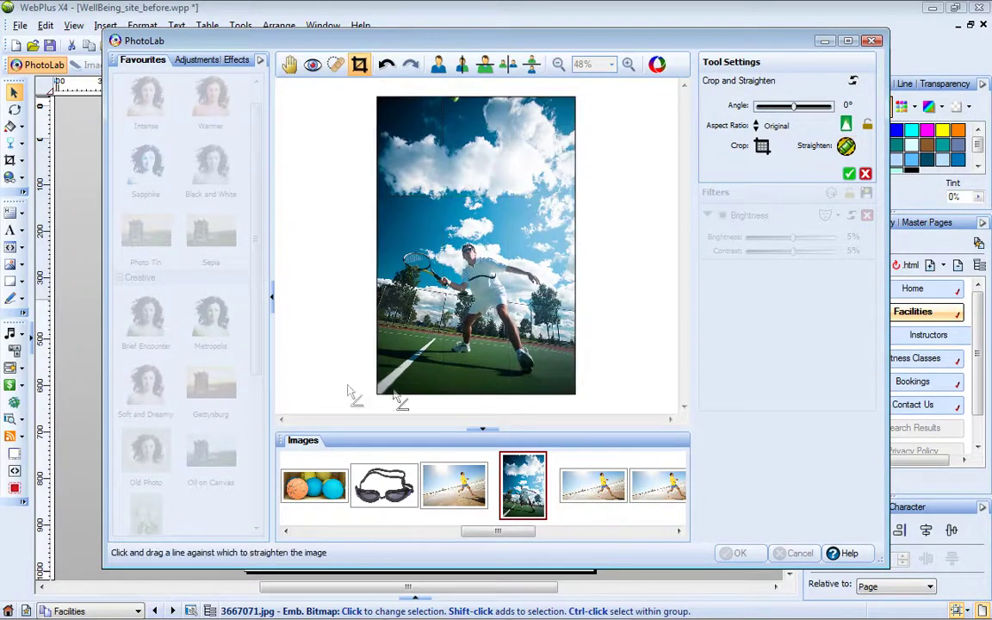
{"action": "left_click_drag", "start_coordinate": [359, 318], "coordinate": [588, 348]}
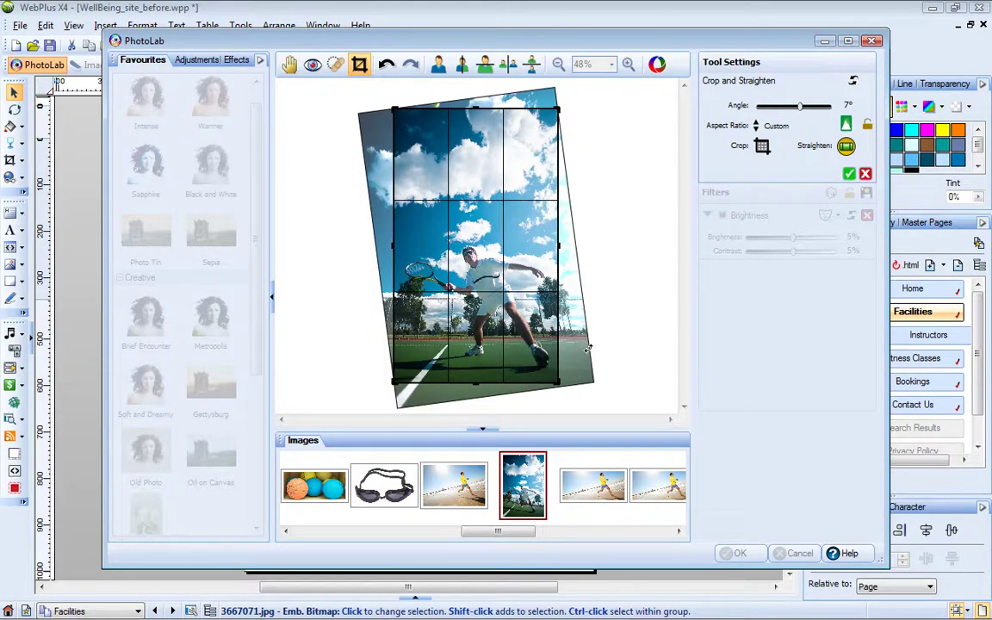
- Crop the tennis photo to a 4 x 5 ratio framing the player, and apply it
{"action": "left_click", "coordinate": [779, 125]}
{"action": "left_click", "coordinate": [800, 200]}
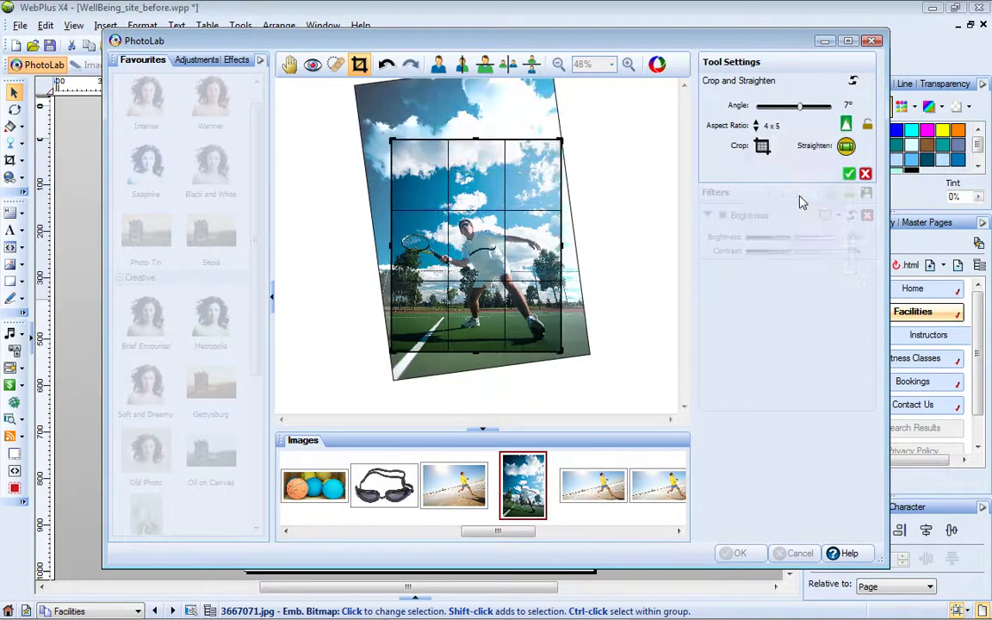
{"action": "mouse_move", "coordinate": [478, 357]}
{"action": "left_mouse_down"}
{"action": "mouse_move", "coordinate": [478, 368]}
{"action": "mouse_move", "coordinate": [478, 353]}
{"action": "left_mouse_up"}
{"action": "left_click_drag", "start_coordinate": [561, 247], "coordinate": [560, 247]}
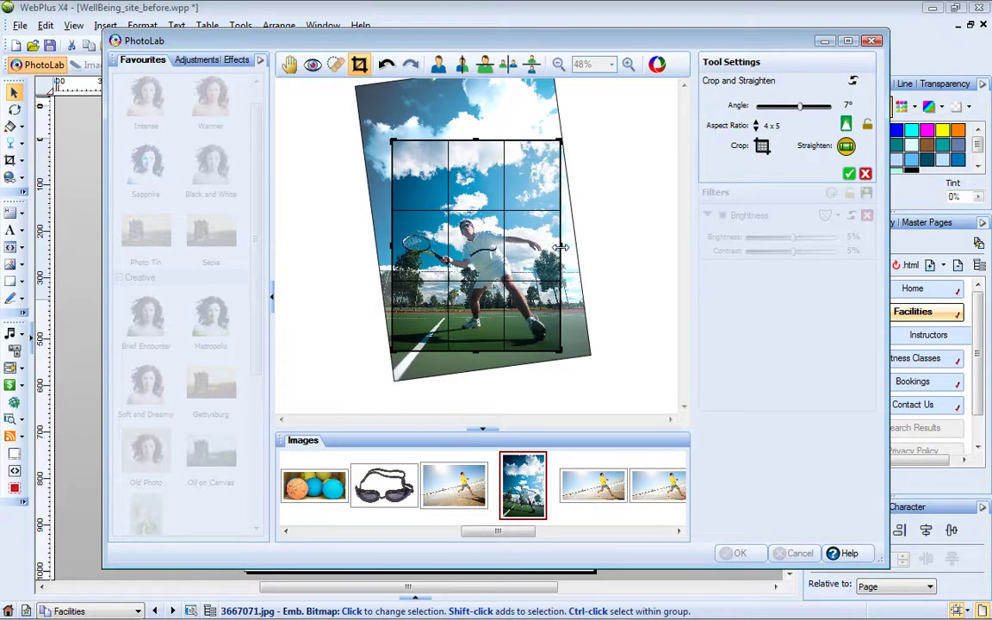
{"action": "mouse_move", "coordinate": [486, 224]}
{"action": "left_mouse_down"}
{"action": "mouse_move", "coordinate": [490, 258]}
{"action": "mouse_move", "coordinate": [490, 244]}
{"action": "left_mouse_up"}
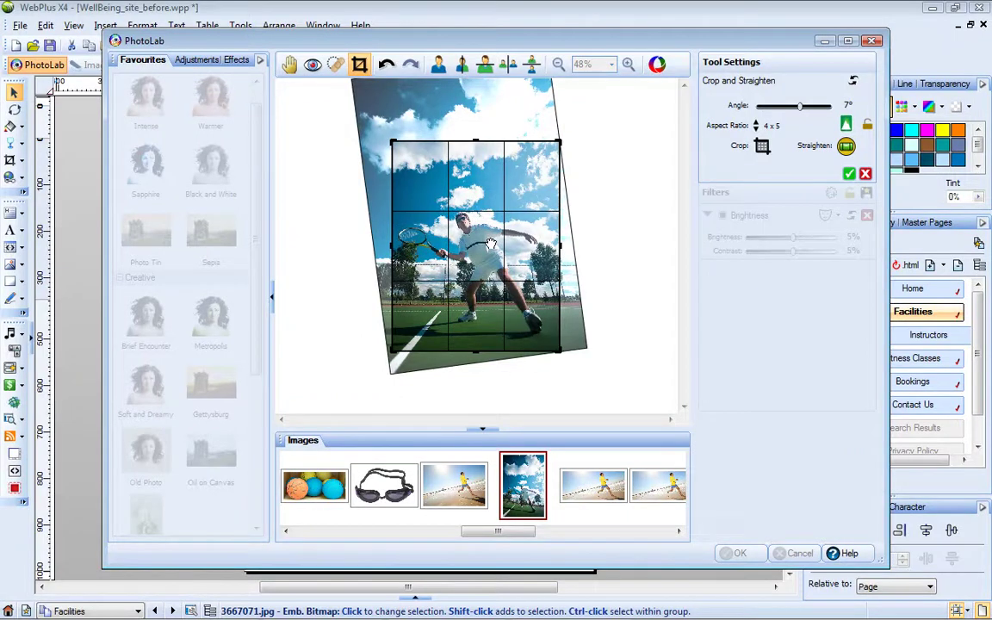
{"action": "left_click", "coordinate": [849, 174]}
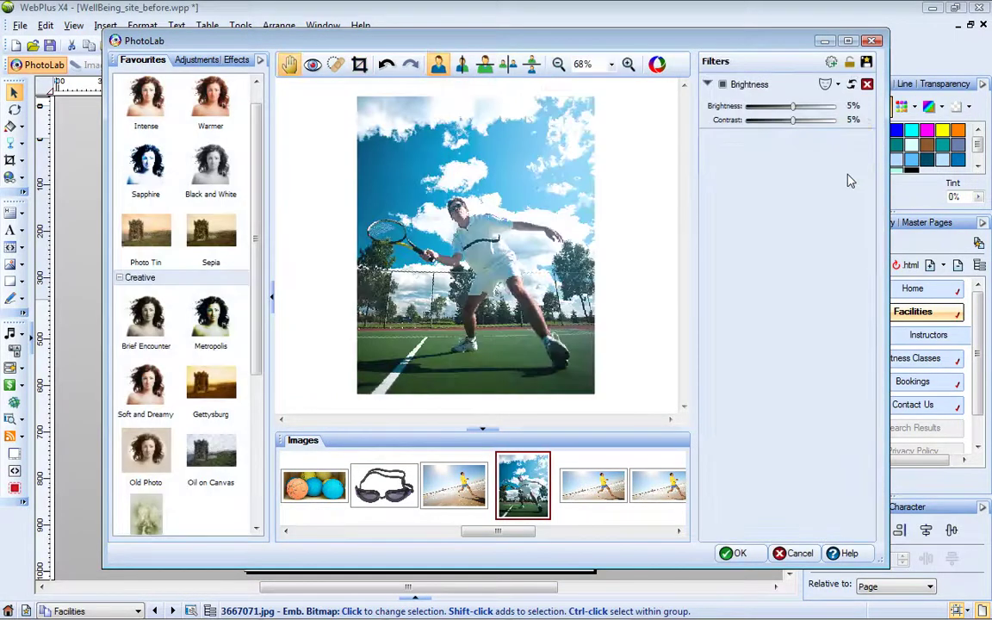